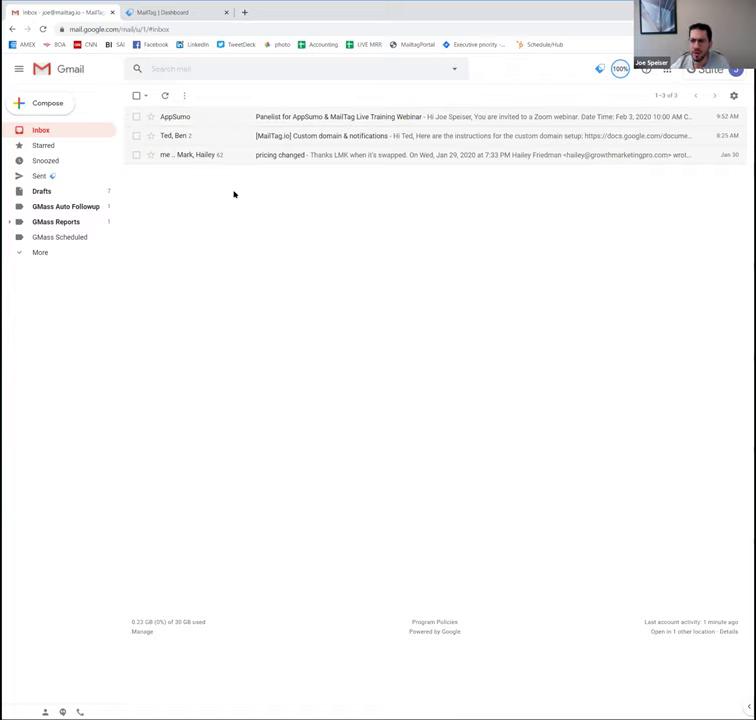
left_click(599, 72)
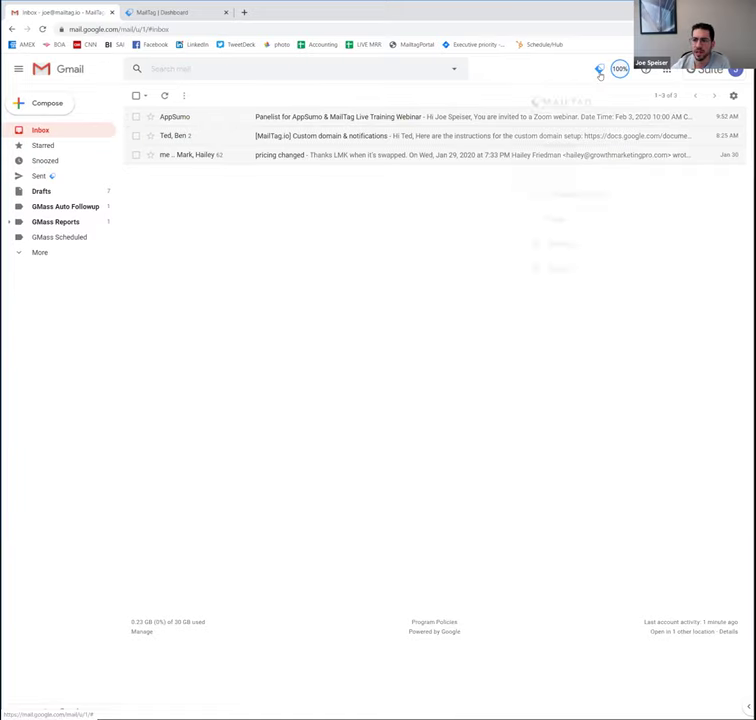
left_click(440, 314)
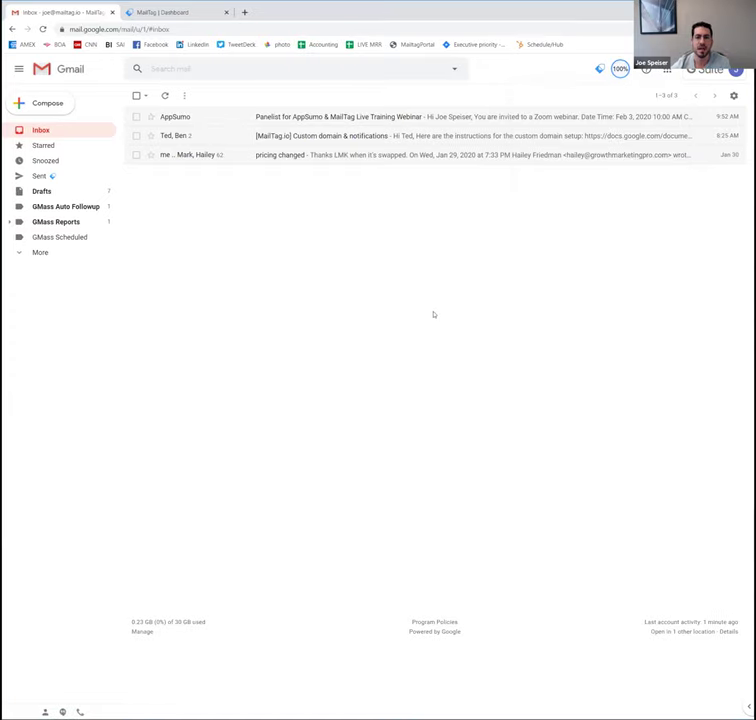
Step: Start a new email message and turn its email tracking off and back on
left_click(45, 104)
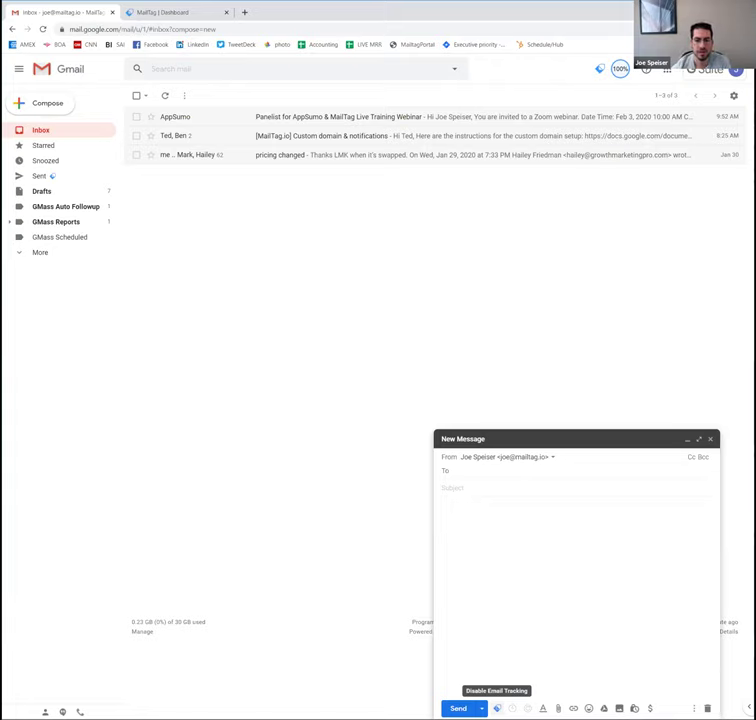
left_click(497, 708)
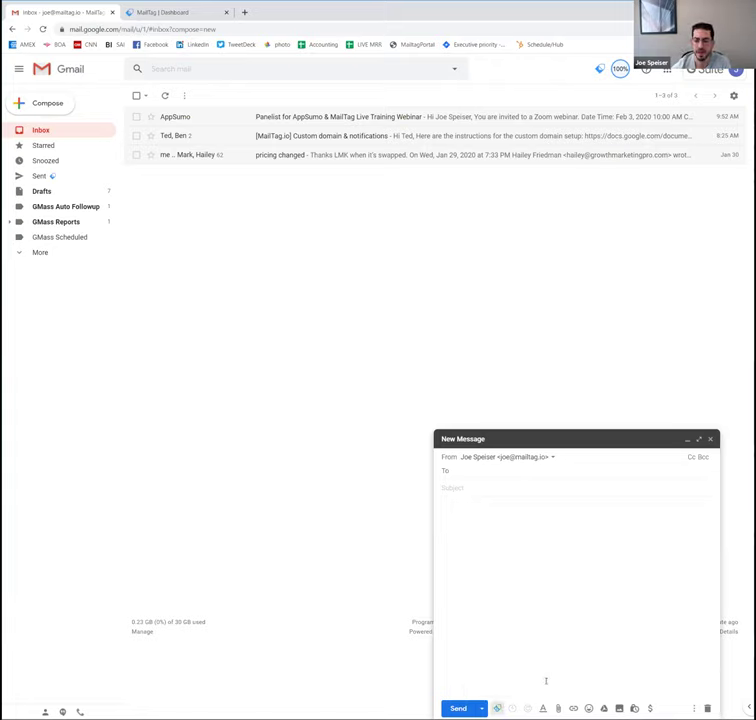
left_click(497, 706)
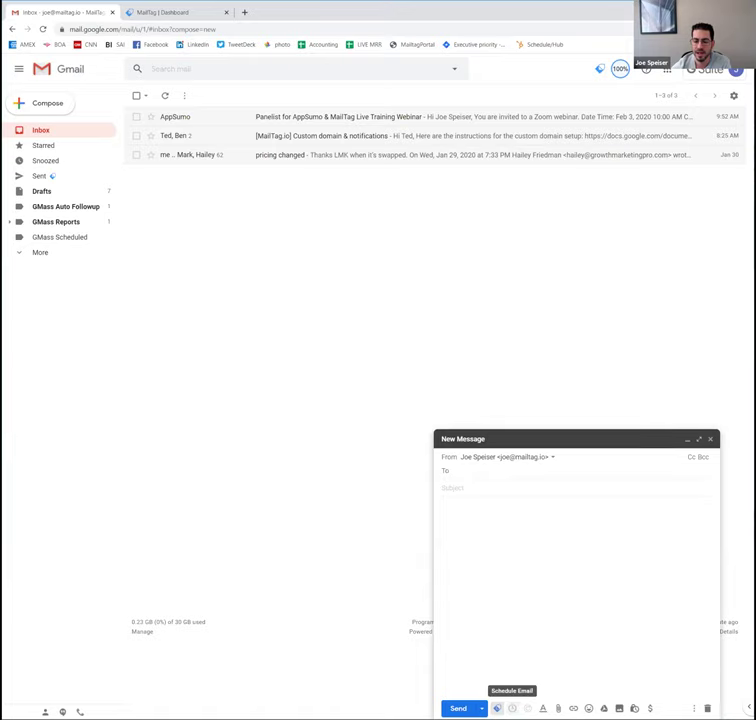
Step: Select February 13, 2020 as the draft's delivery date in the email scheduler, and dismiss the scheduler without setting the time
left_click(512, 708)
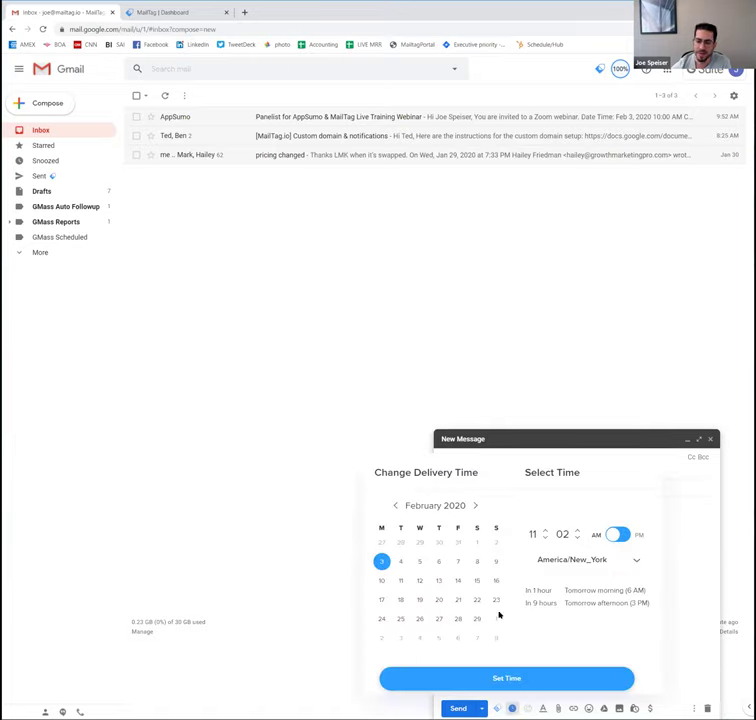
left_click(438, 581)
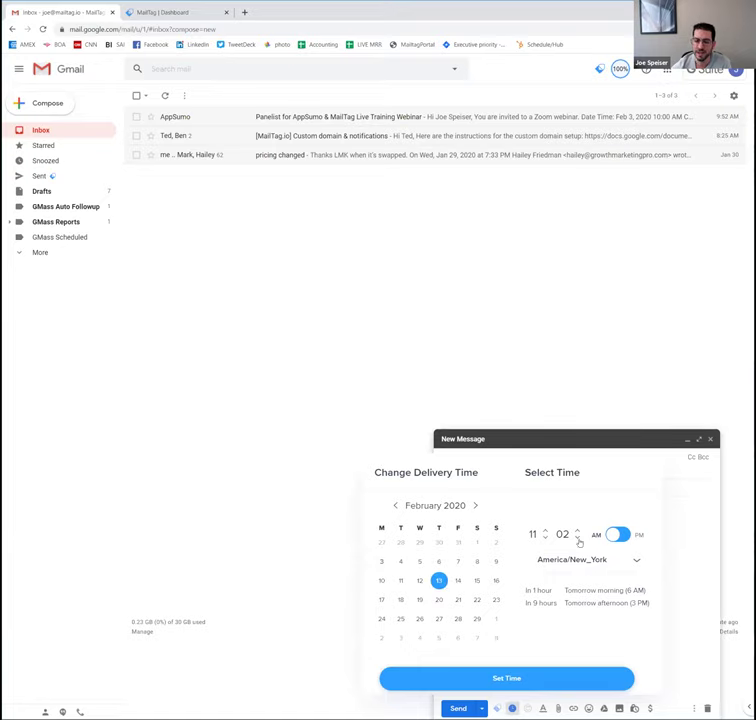
left_click(672, 606)
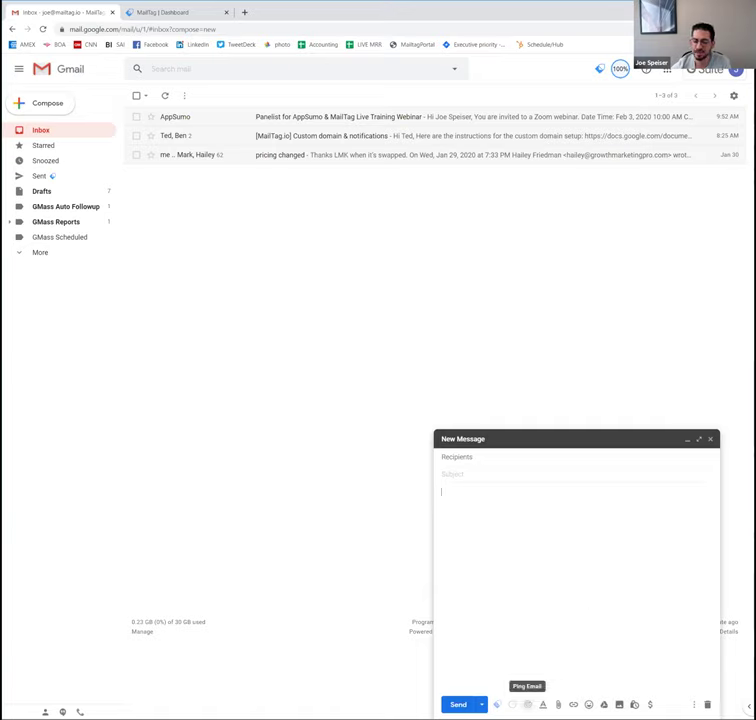
Step: View the follow-up ping sequences that can be attached to the draft, and close the message
left_click(527, 704)
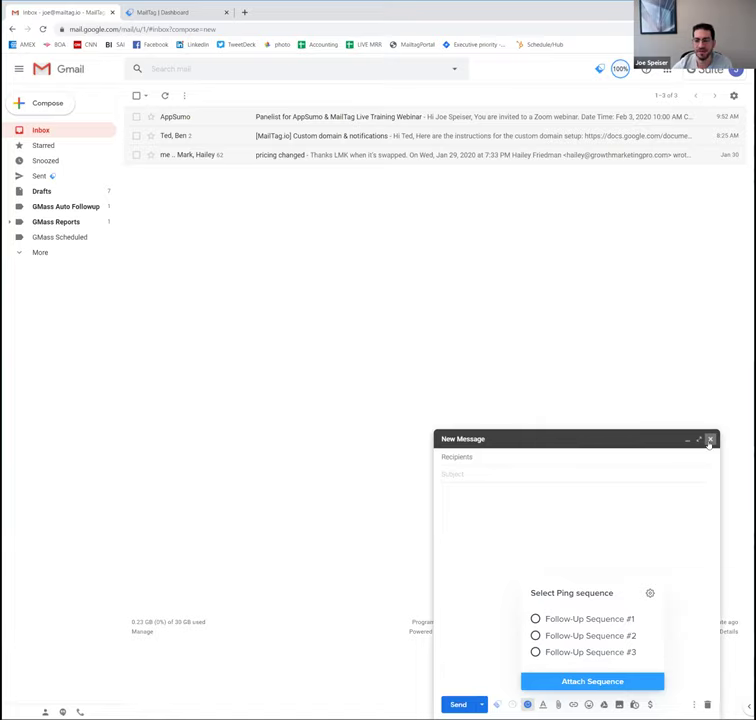
left_click(710, 440)
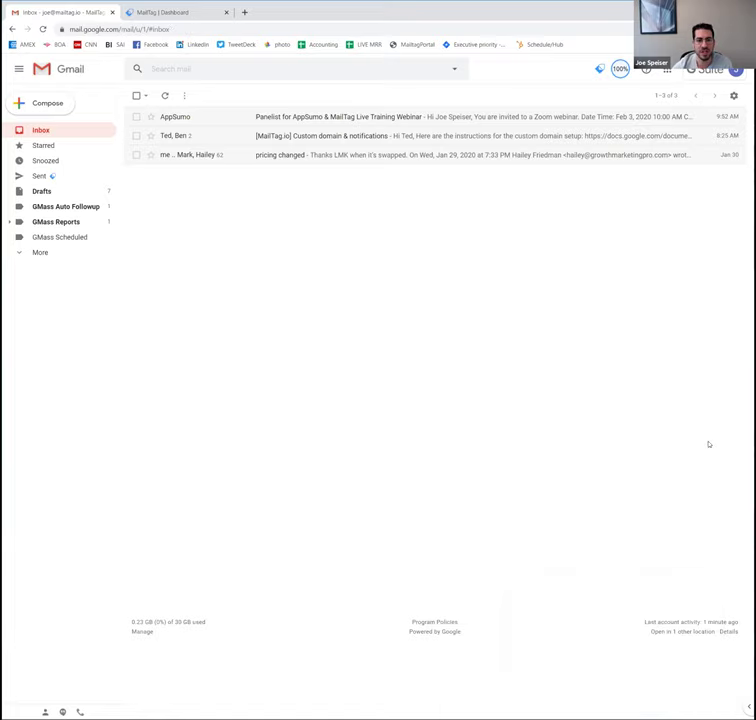
Step: Check the read-tracking details of recent messages in the sent mail and return to the inbox
left_click(68, 171)
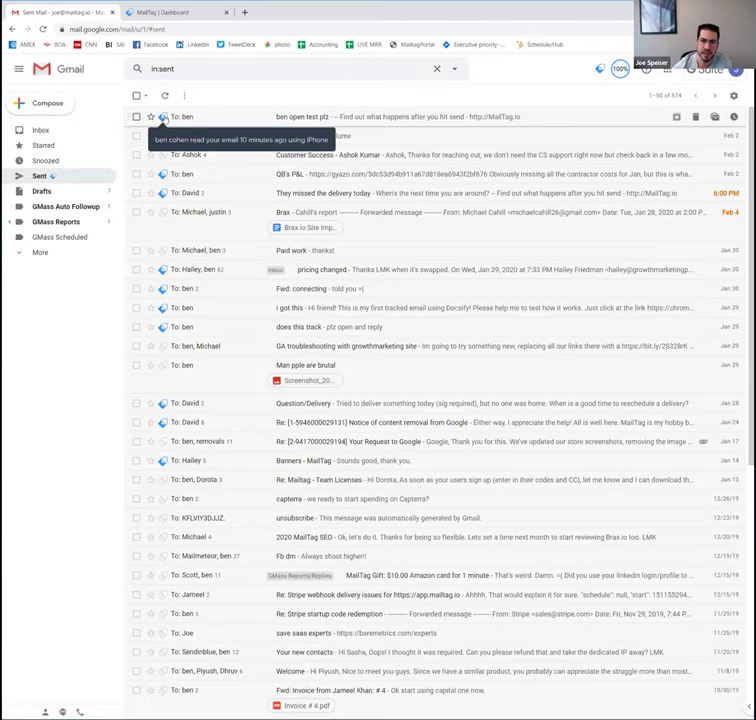
mouse_move(163, 175)
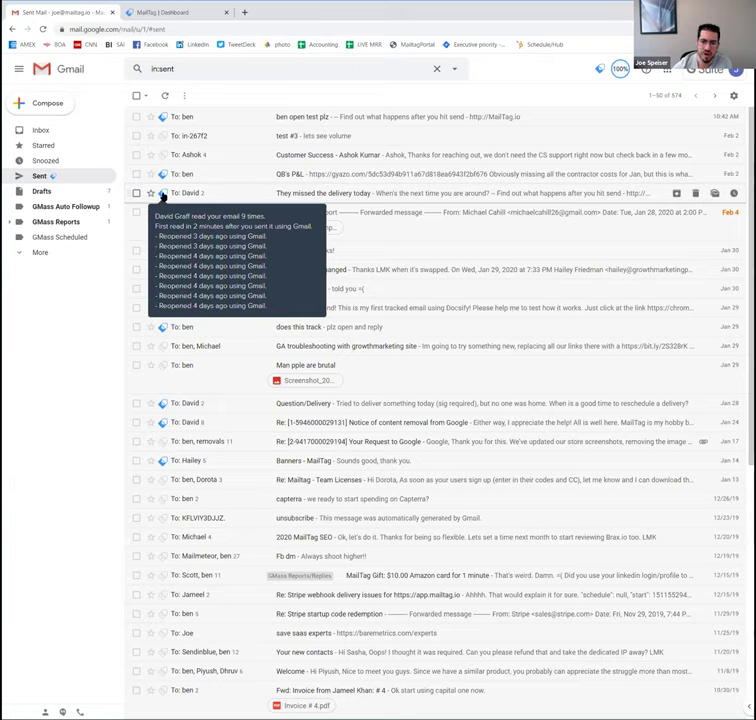
mouse_move(161, 175)
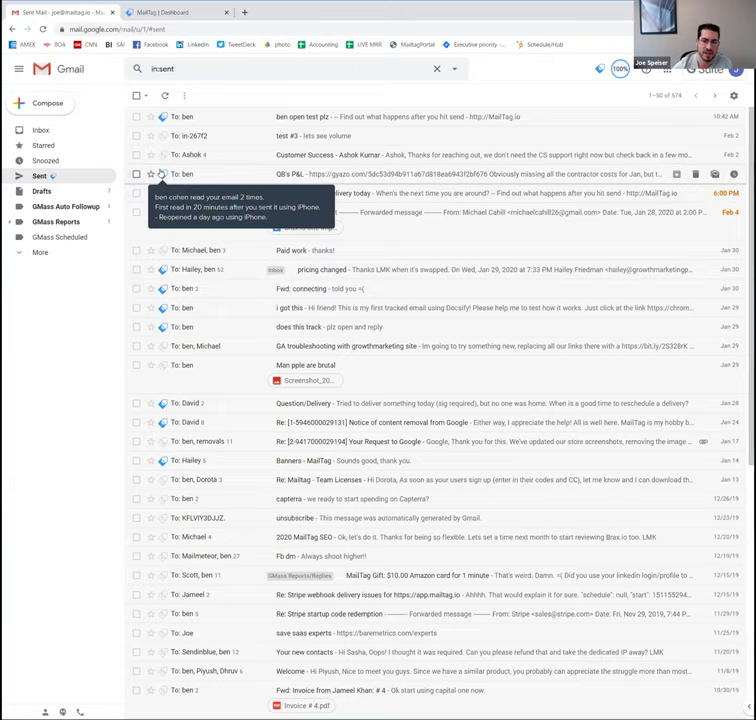
left_click(80, 134)
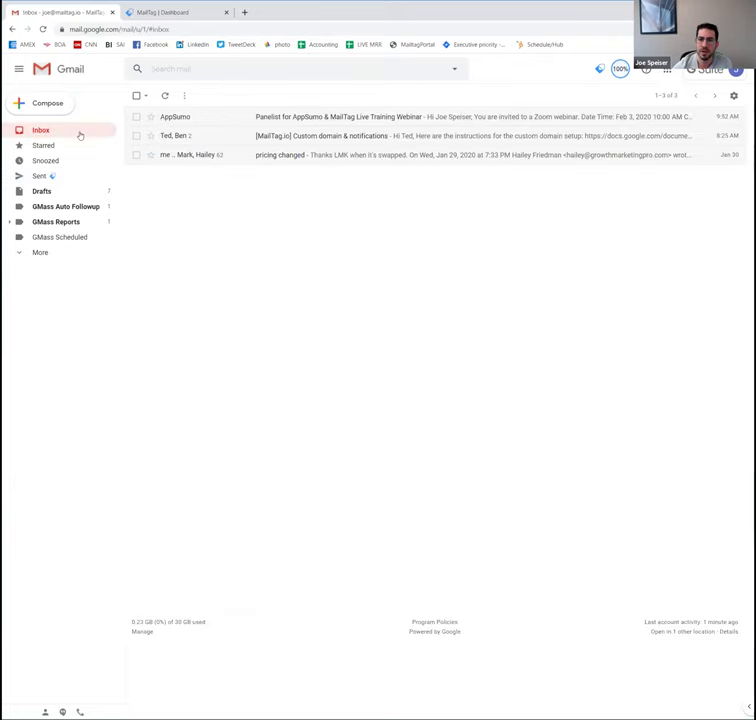
Step: Switch to the MailTag dashboard and show the Emails Sent and Opened chart for This Week
left_click(599, 70)
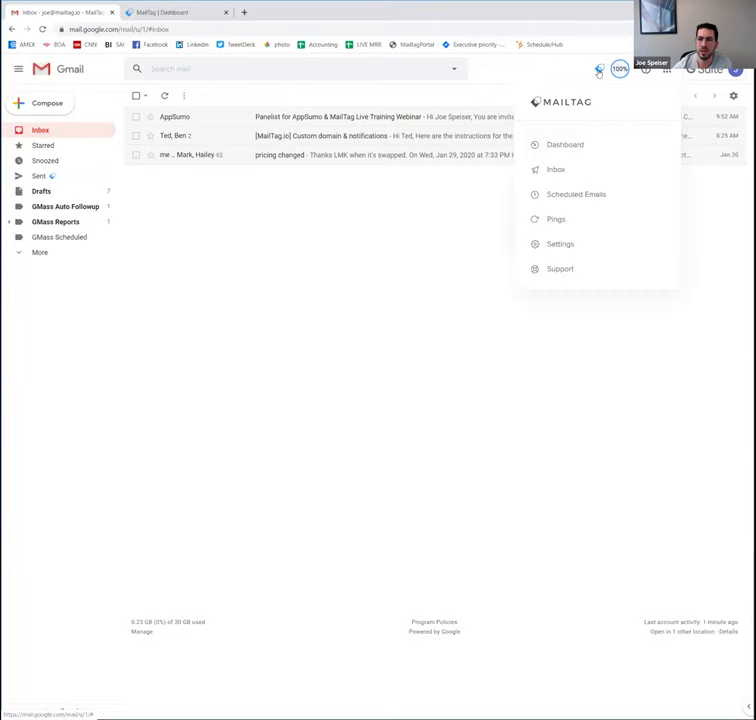
left_click(173, 14)
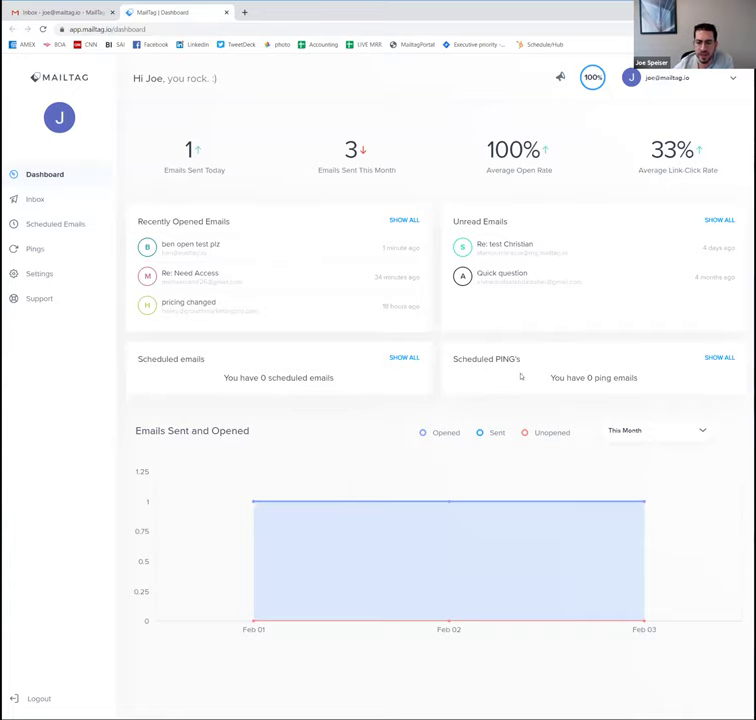
left_click(658, 432)
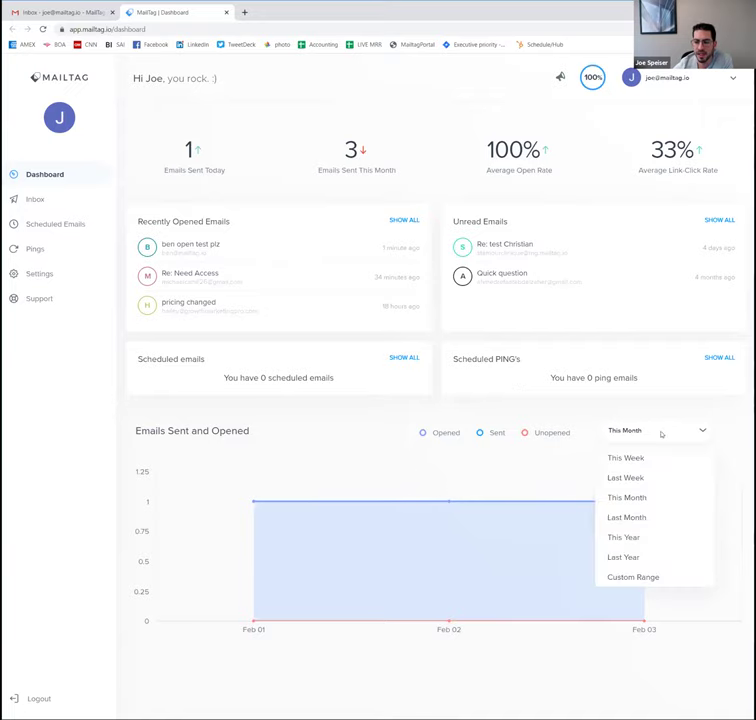
left_click(618, 456)
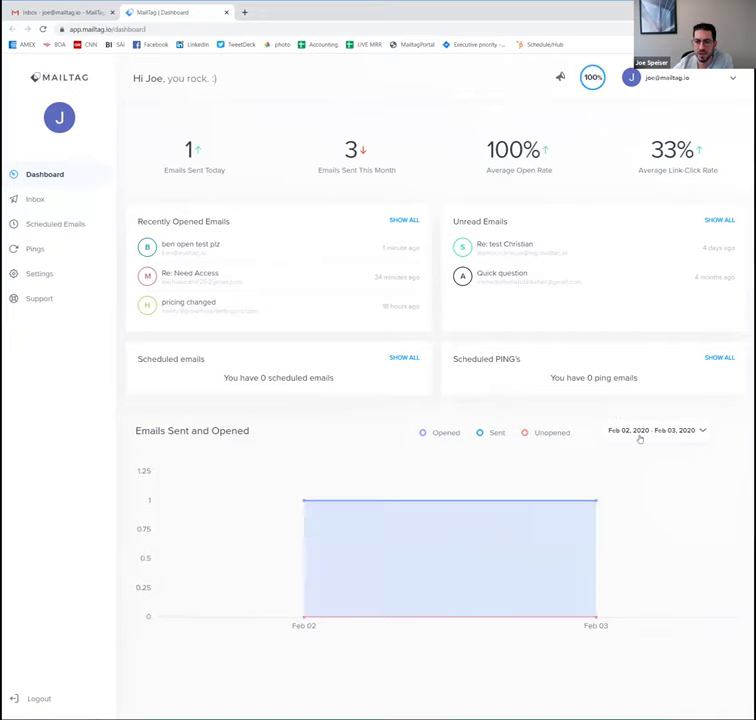
Step: View the open details and location of the first email in the tracked inbox's read list, and return to the list
left_click(38, 200)
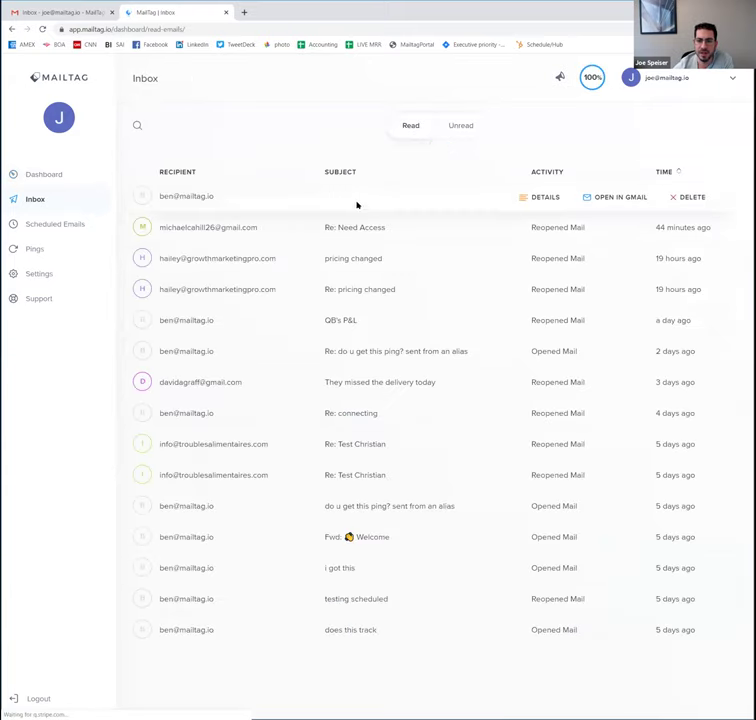
left_click(522, 199)
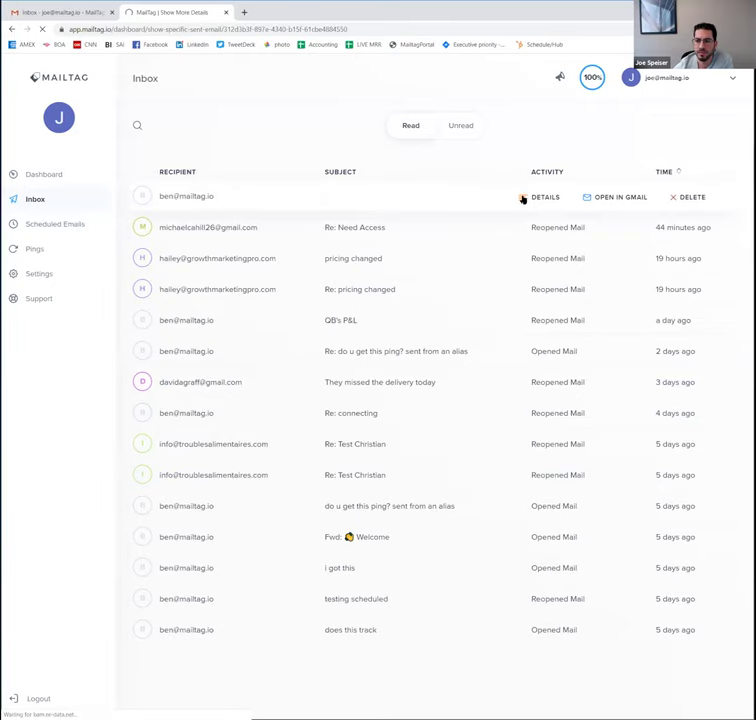
left_click_drag(565, 325, 489, 319)
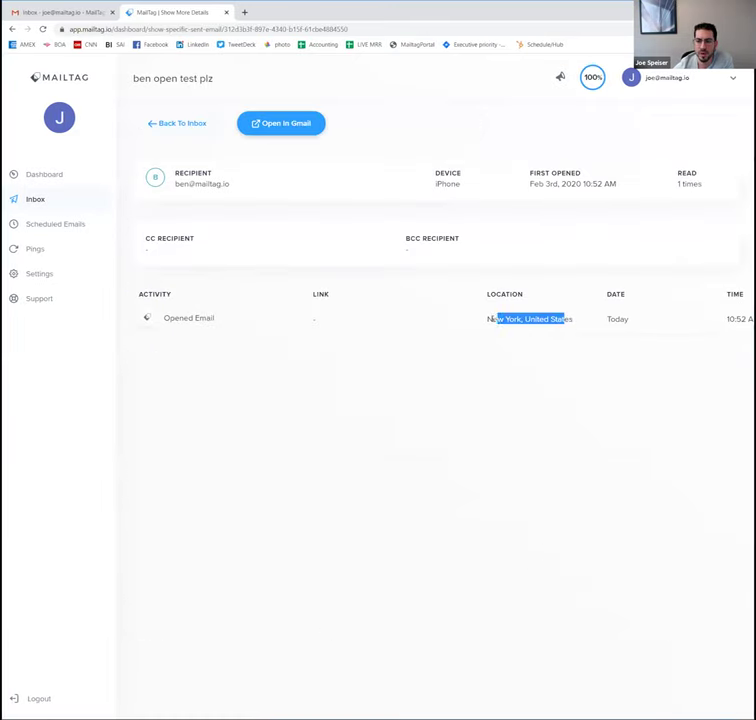
left_click(487, 320)
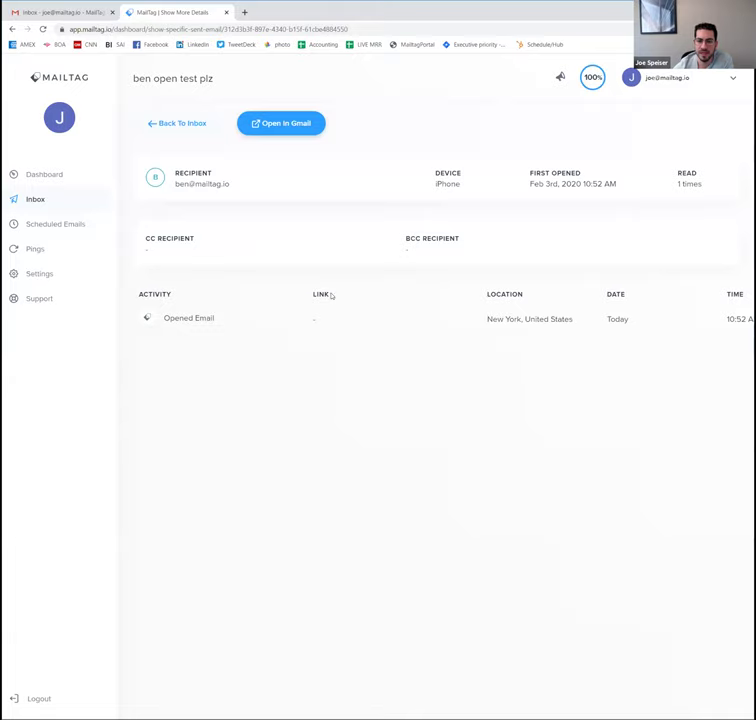
left_click(187, 130)
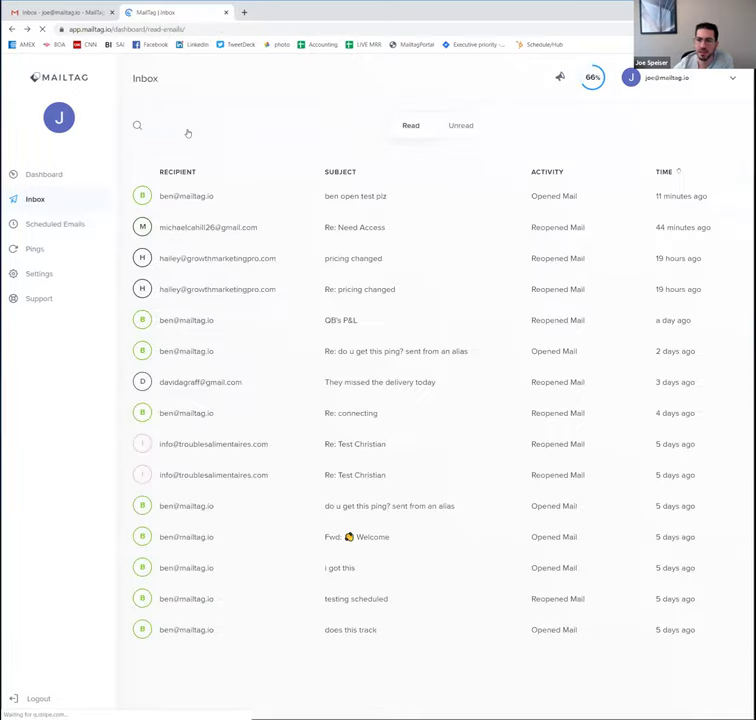
Step: Review the unread tracked emails and their available actions, and return to the dashboard
left_click(455, 125)
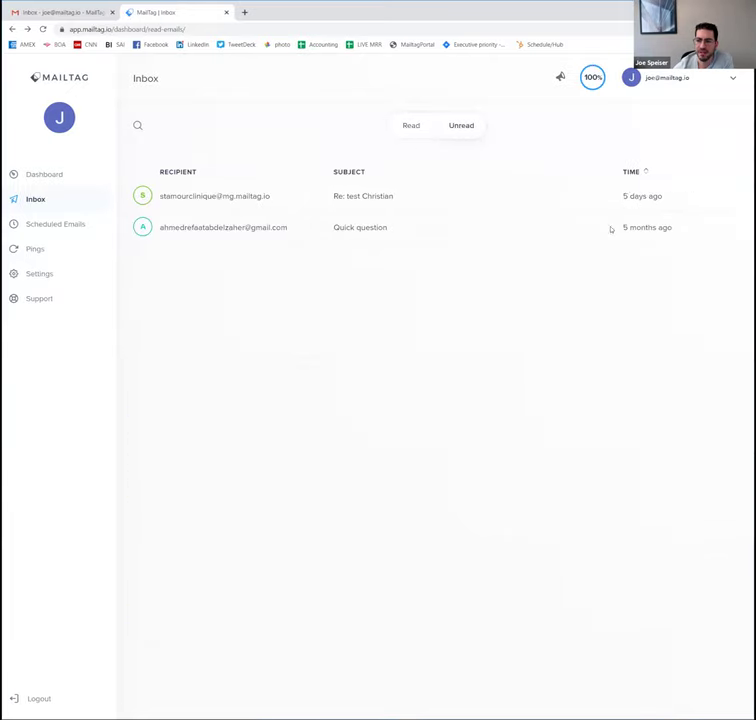
mouse_move(224, 197)
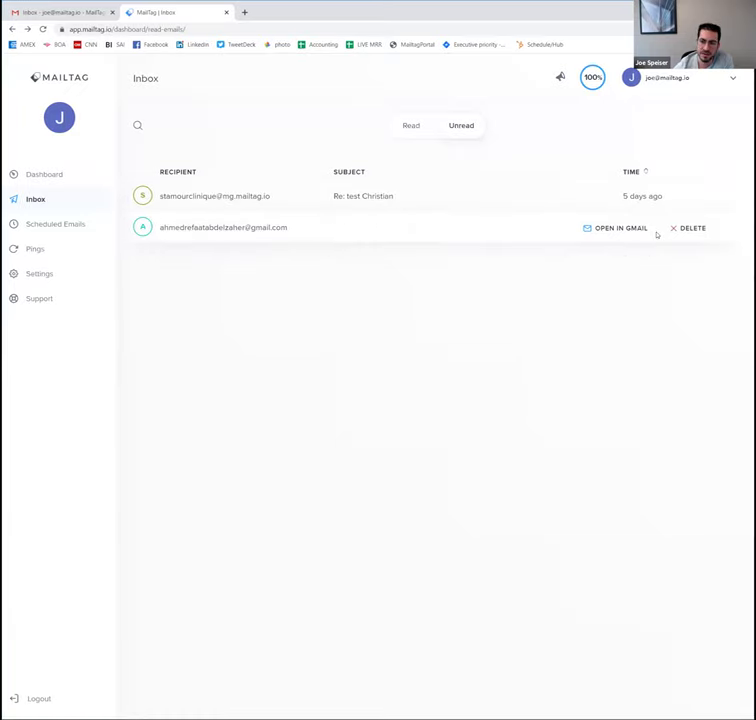
left_click(74, 176)
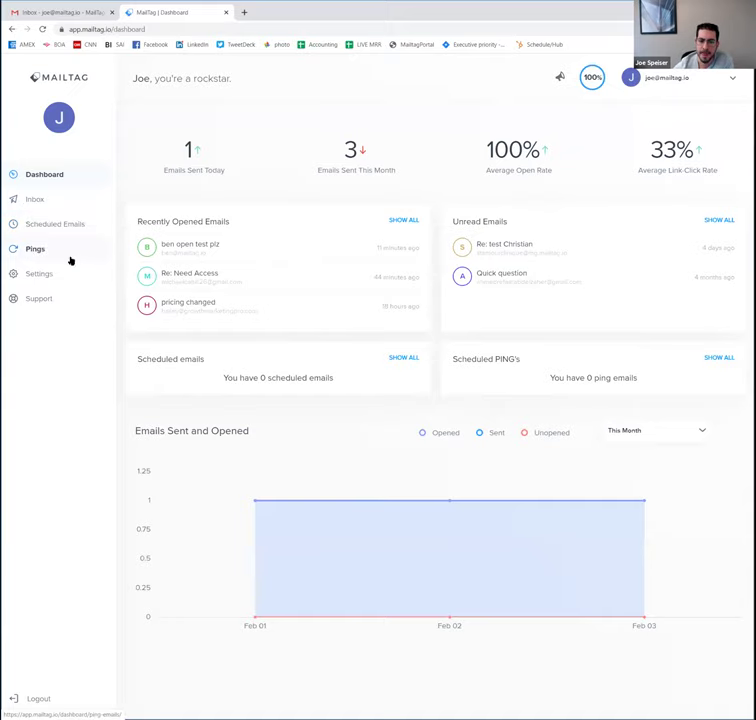
Step: Open Follow-Up Sequence #1 from the ping sequences for editing
left_click(68, 257)
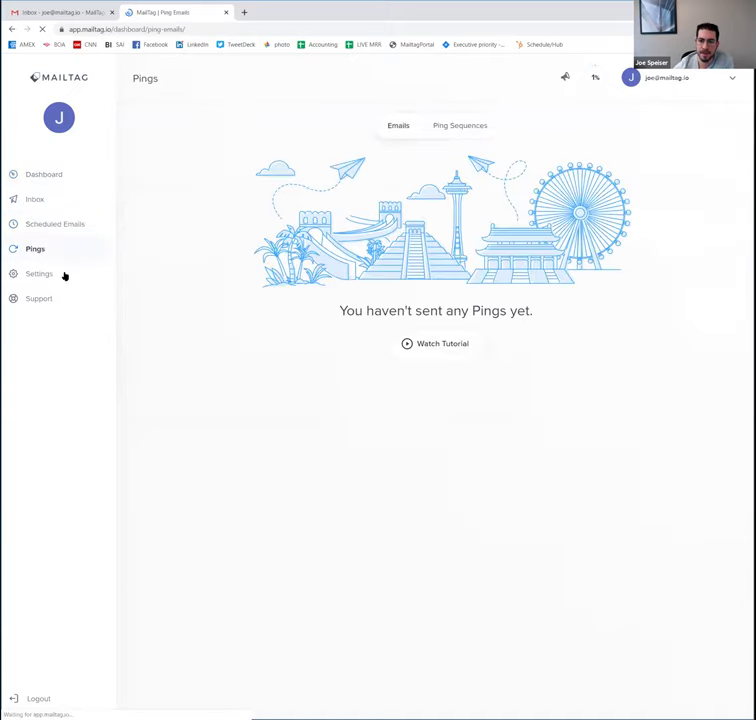
left_click(481, 130)
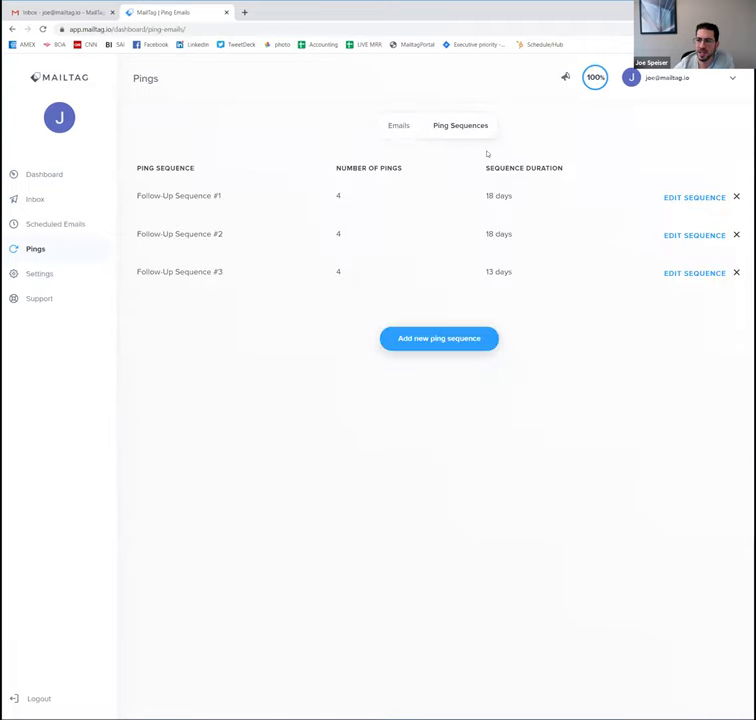
left_click(683, 200)
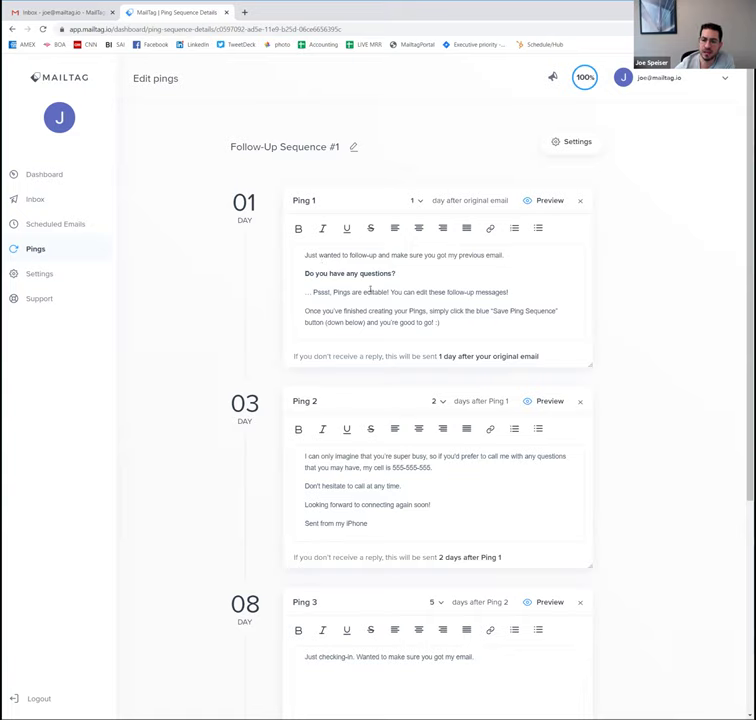
Step: Examine the Ping 1 message text and the choices for its delay in days after the original email
left_click_drag(343, 254, 475, 324)
left_click(475, 327)
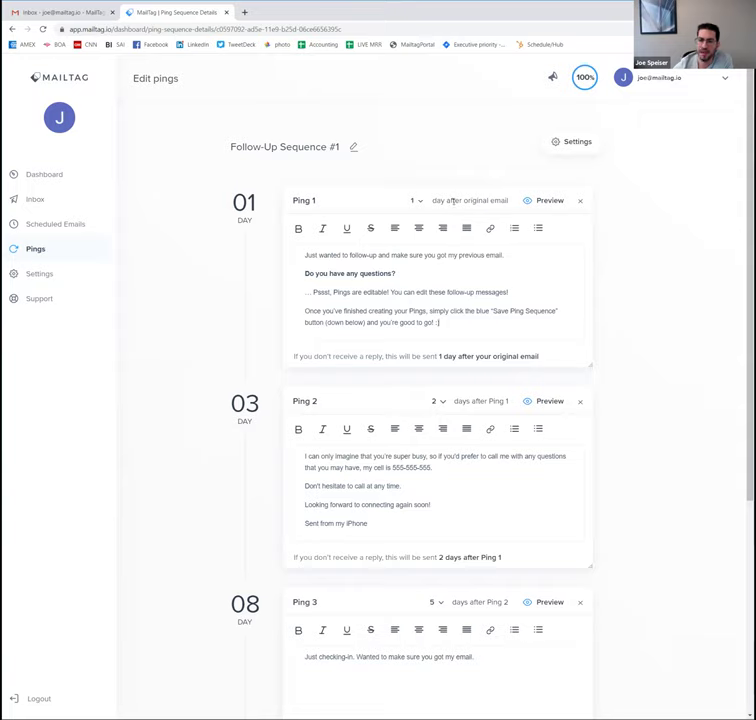
left_click(417, 202)
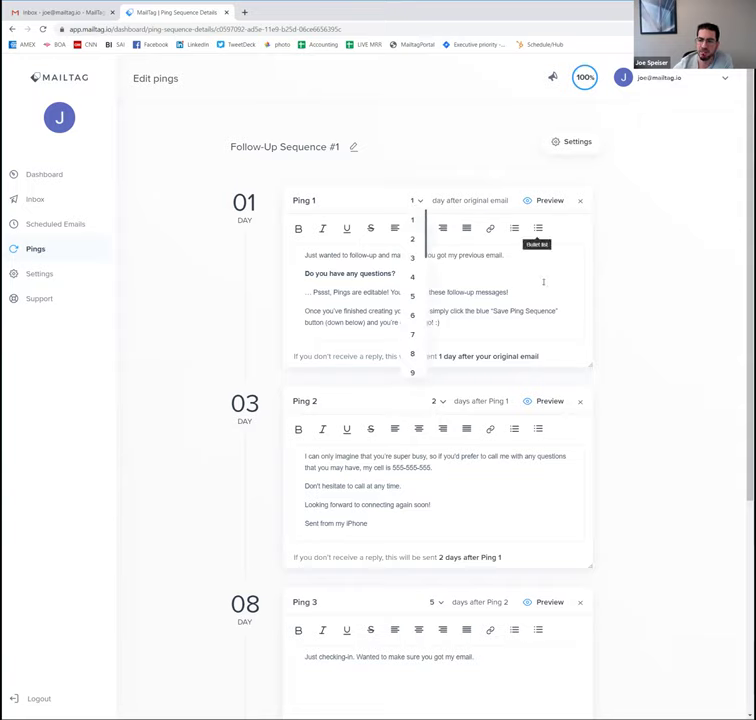
Step: Preview the Ping 1 follow-up email, close the preview, and look through the remaining pings in the sequence
left_click(546, 203)
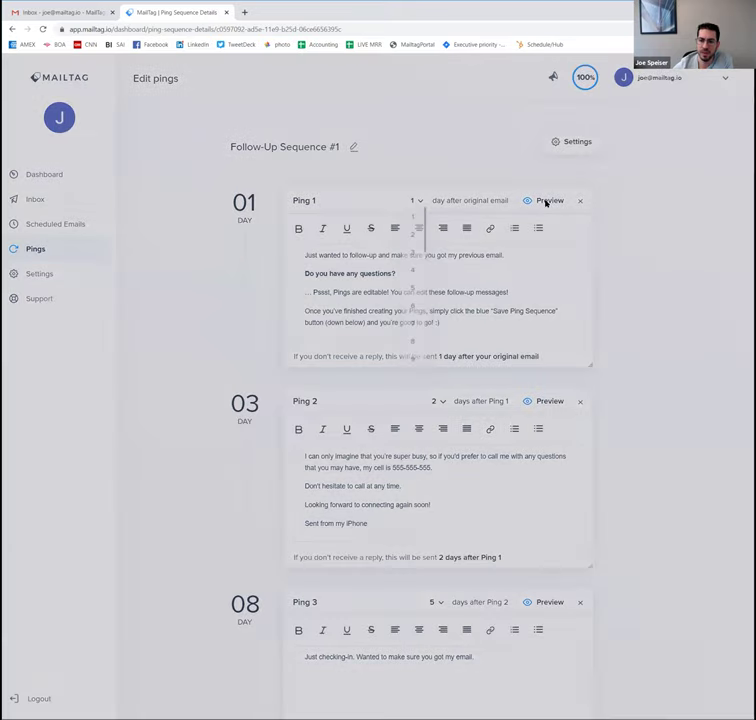
left_click(551, 296)
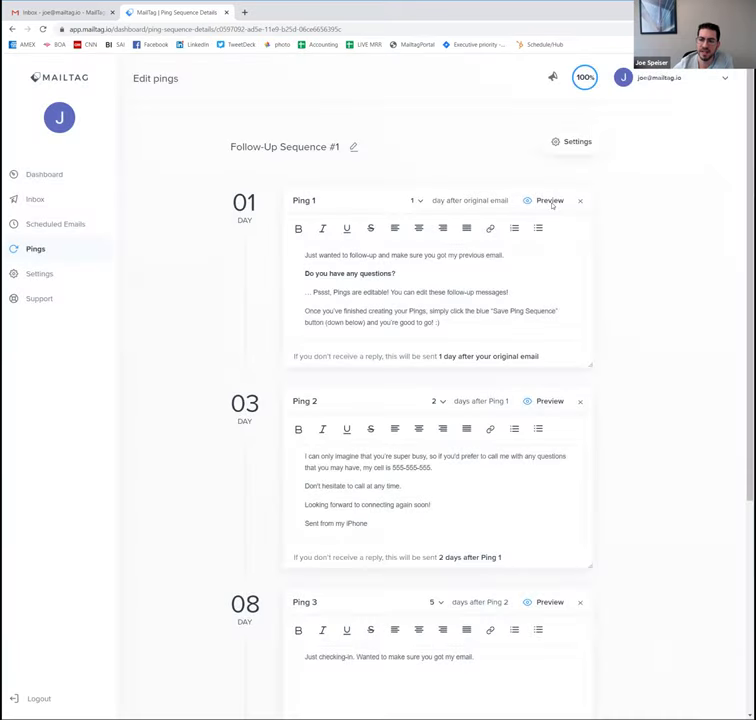
left_click(548, 202)
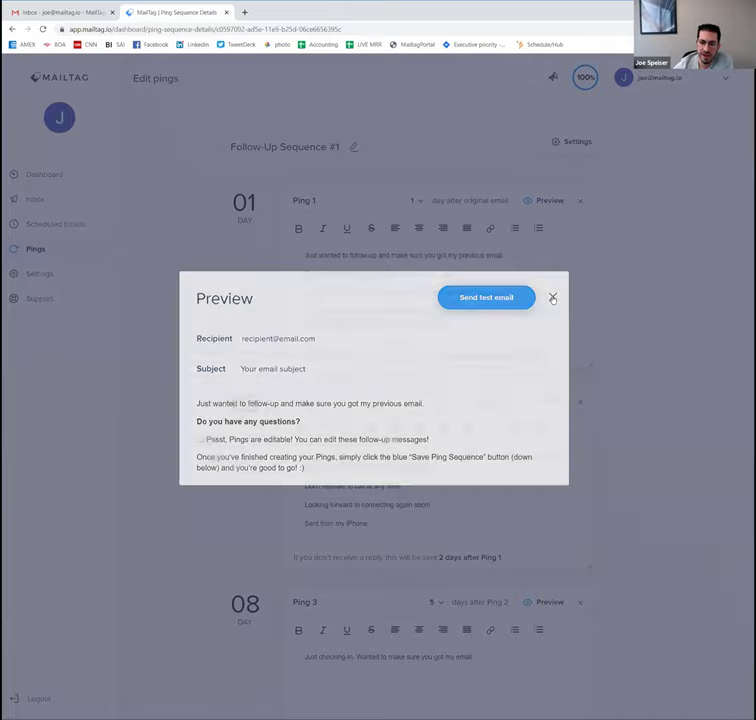
left_click(552, 297)
scroll(192, 324, "down", 3)
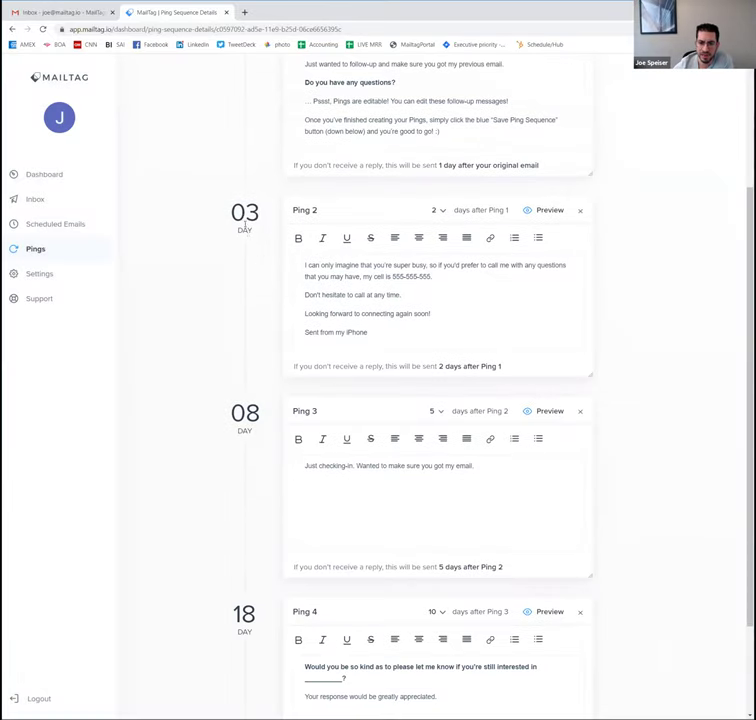
Step: Examine the day each follow-up is sent for Pings 2, 3 and 4 in Follow-Up Sequence #1
left_click_drag(245, 214, 258, 219)
left_click_drag(246, 405, 258, 418)
scroll(255, 418, "down", 3)
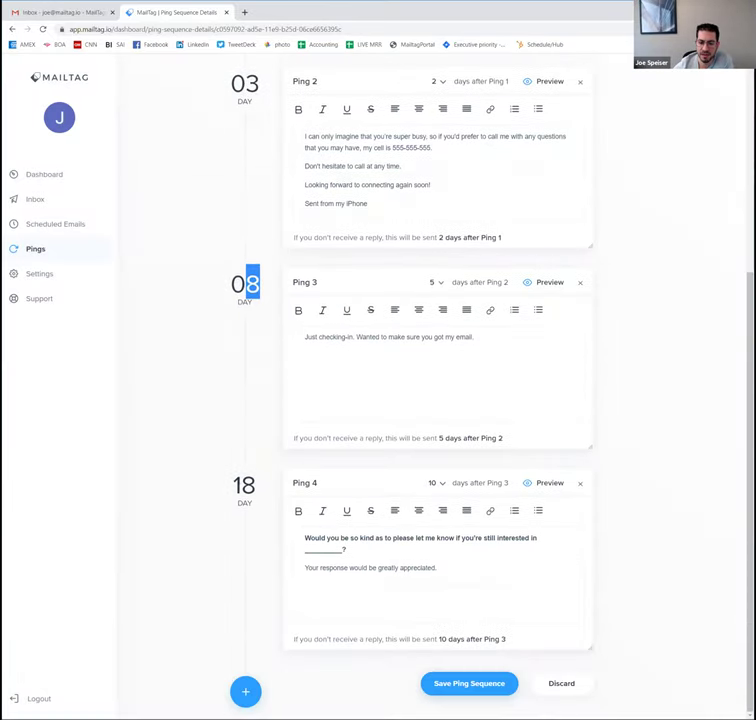
left_click_drag(234, 477, 257, 489)
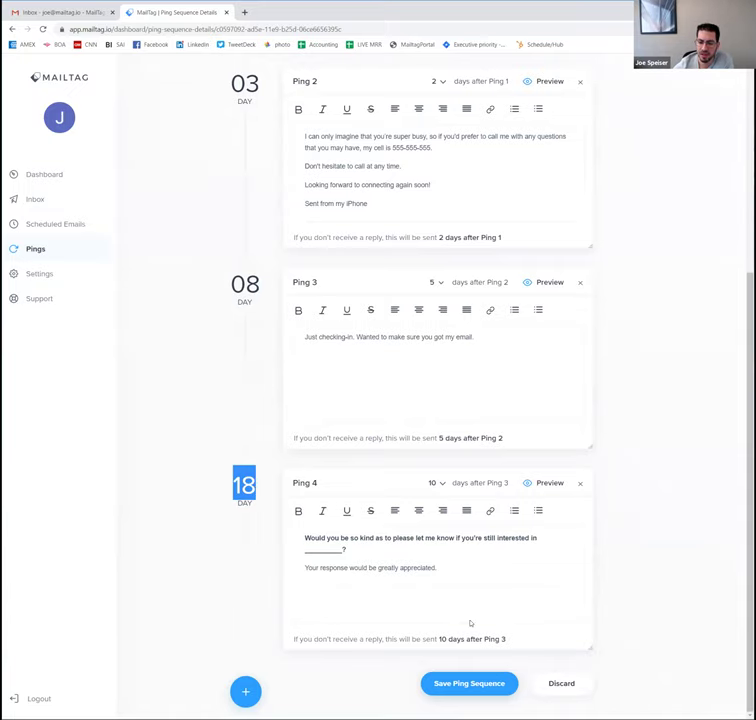
scroll(506, 604, "up", 5)
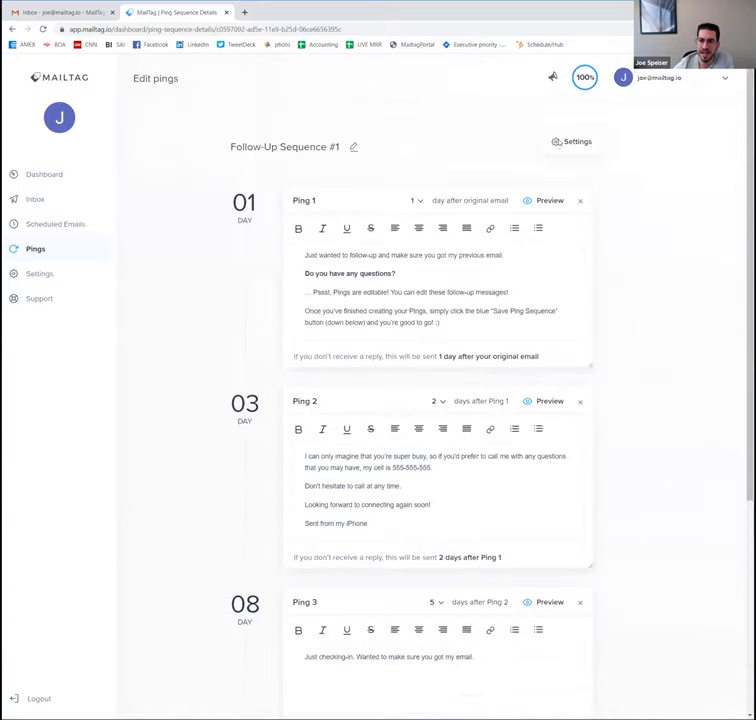
Step: Try the option to skip pings on special holidays in the Follow-Up Sequence #1 settings, and discard the changes
left_click(560, 145)
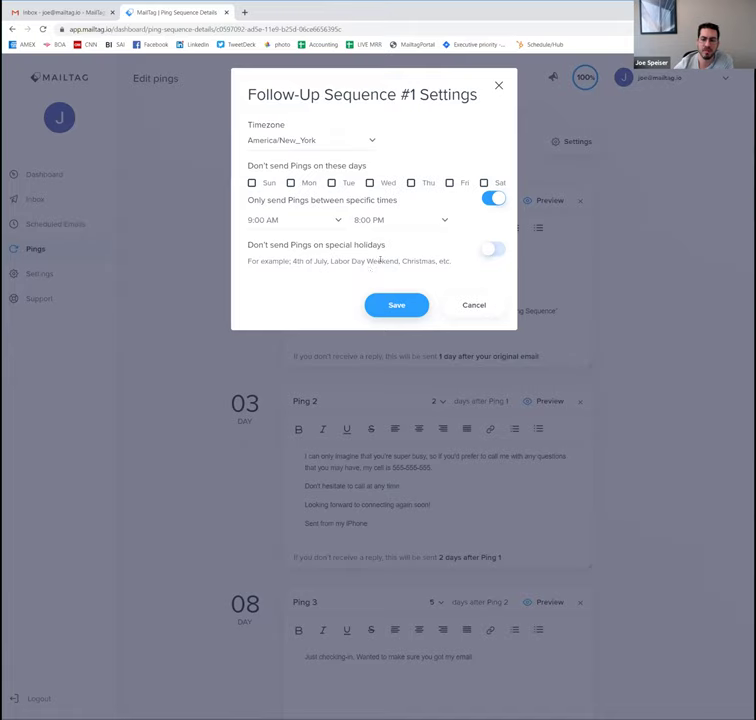
left_click(490, 250)
left_click(493, 250)
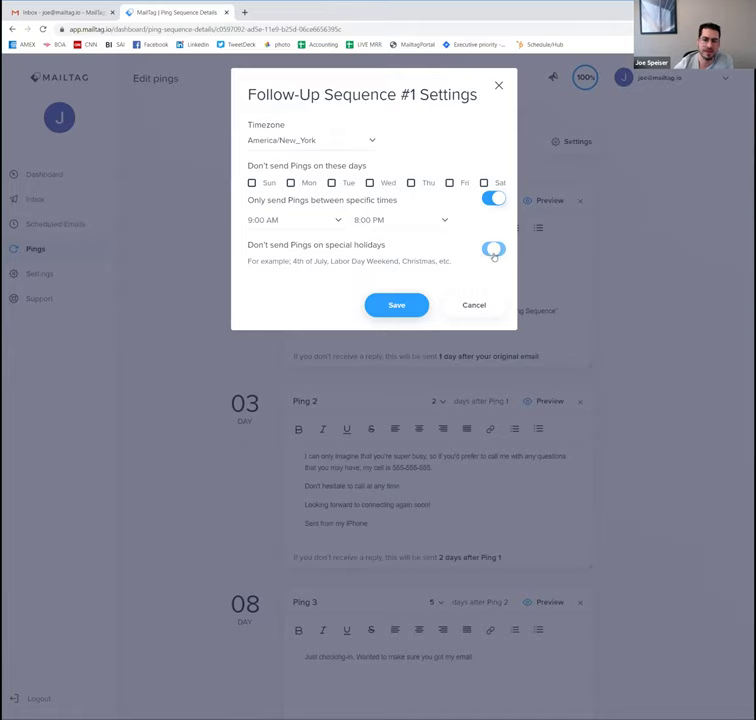
left_click(476, 306)
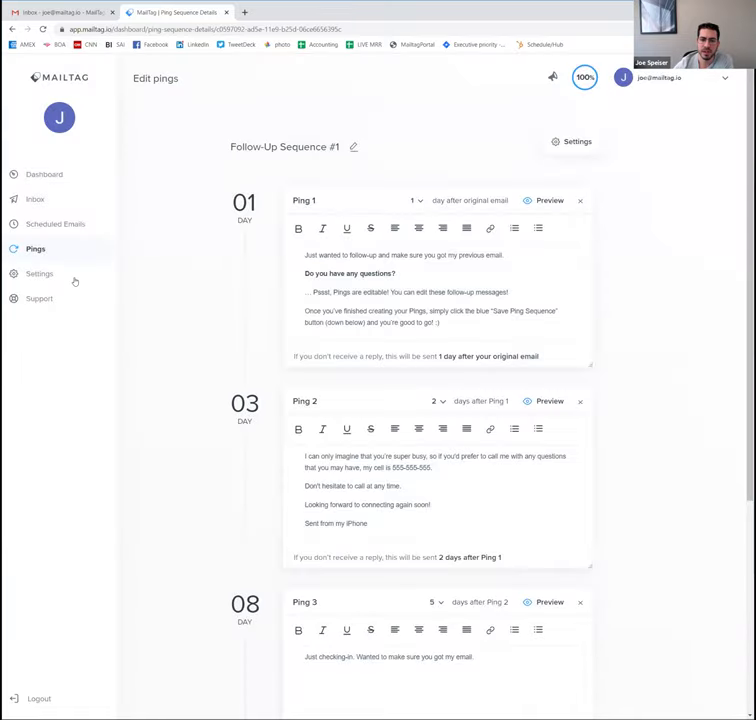
Step: Leave the ping sequence editor and view the connected accounts and the profile details in the account settings
left_click(74, 279)
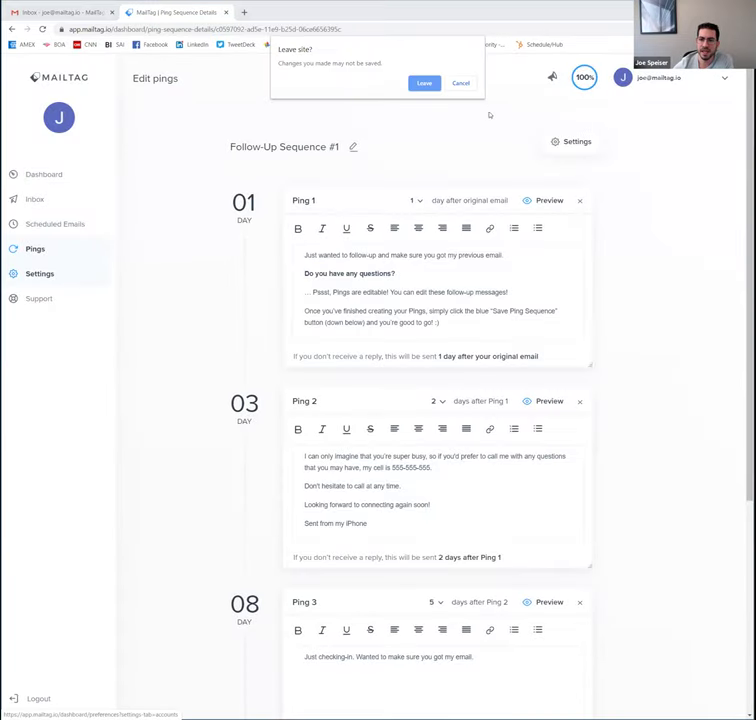
left_click(424, 83)
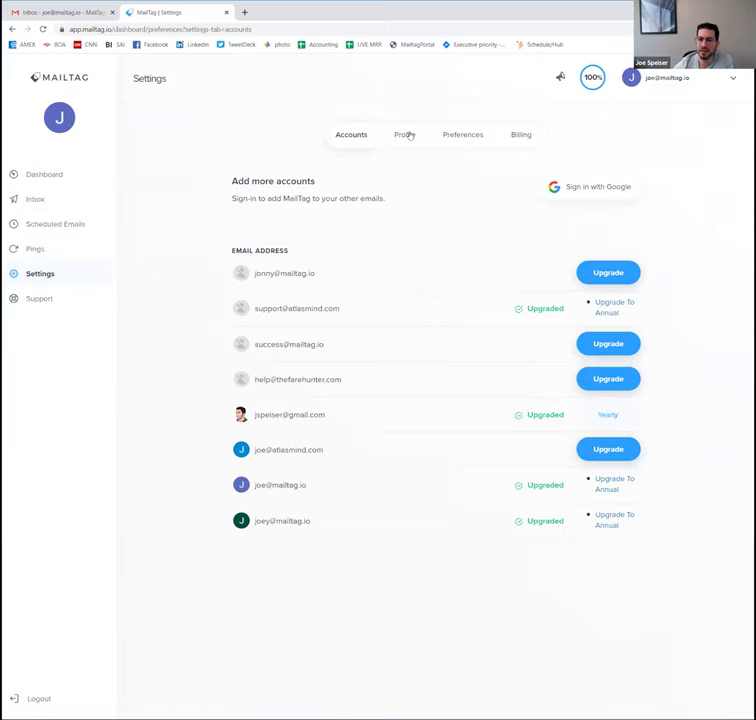
left_click(405, 134)
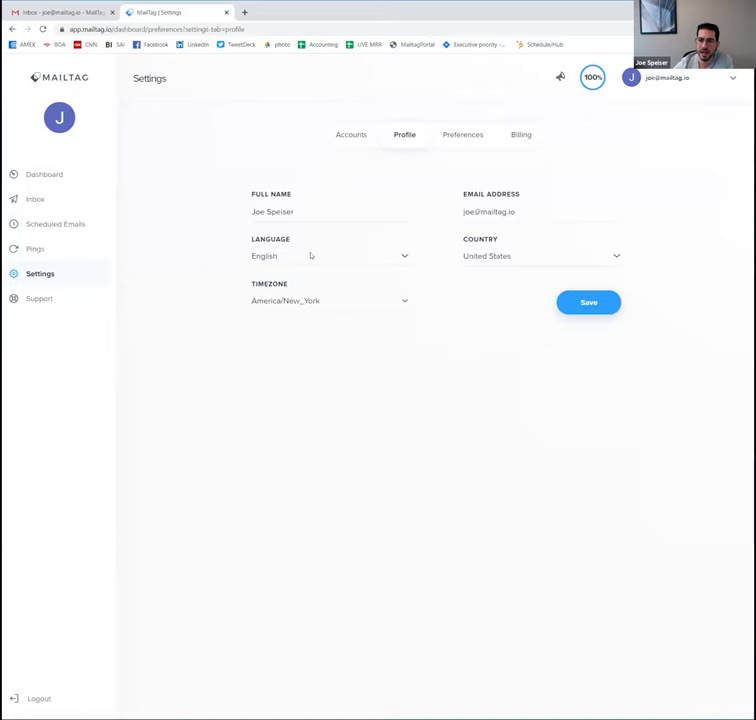
Step: In the account preferences, turn on email notifications for email opens and turn off desktop notifications
left_click(455, 144)
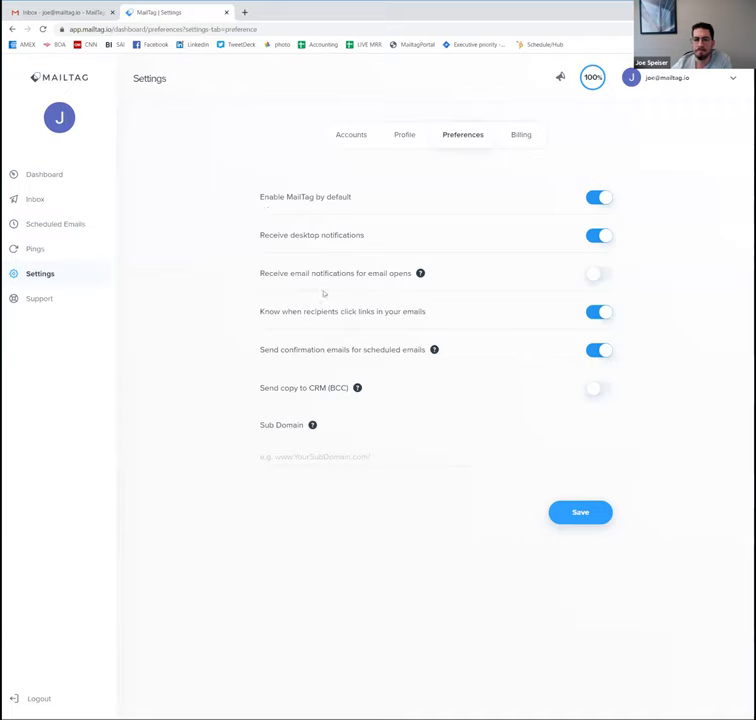
left_click_drag(299, 236, 349, 236)
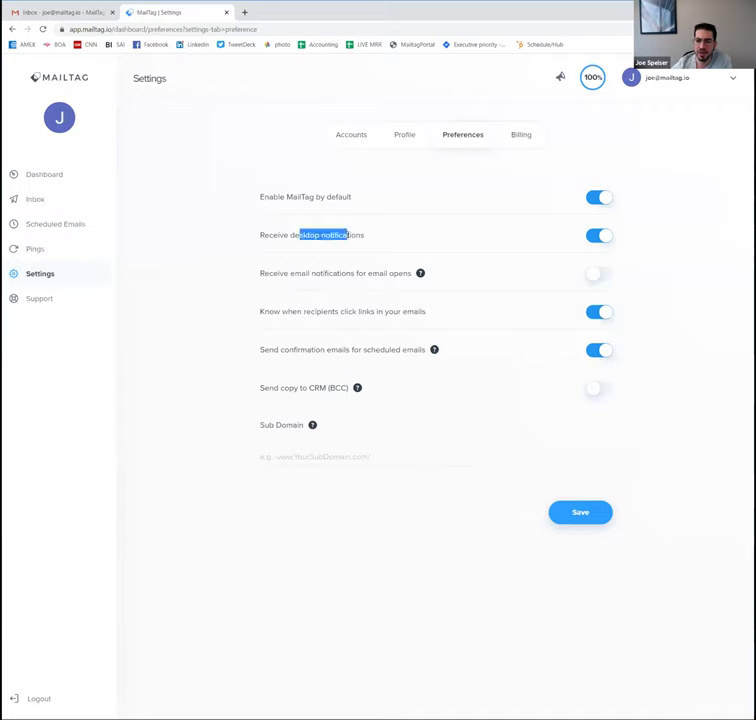
left_click(348, 235)
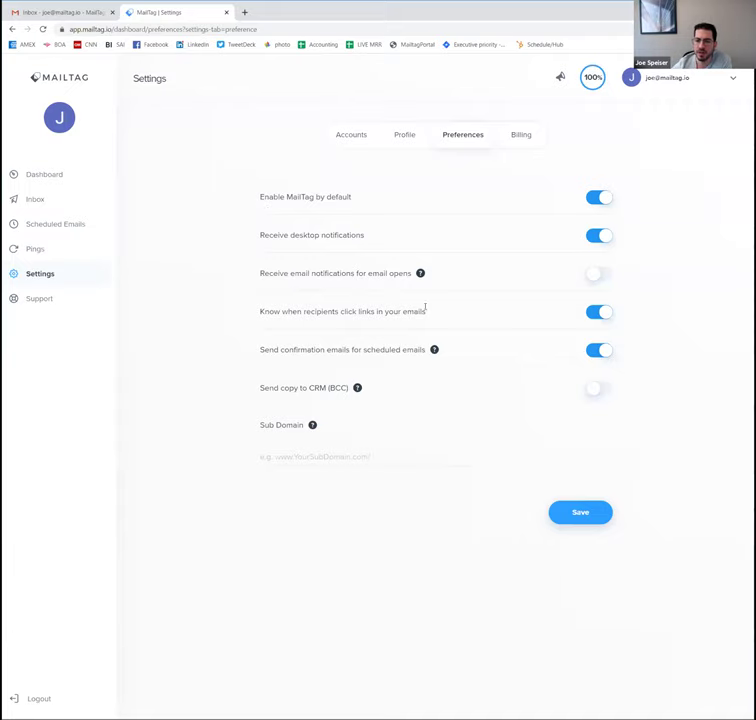
left_click_drag(304, 277, 379, 264)
left_click(383, 287)
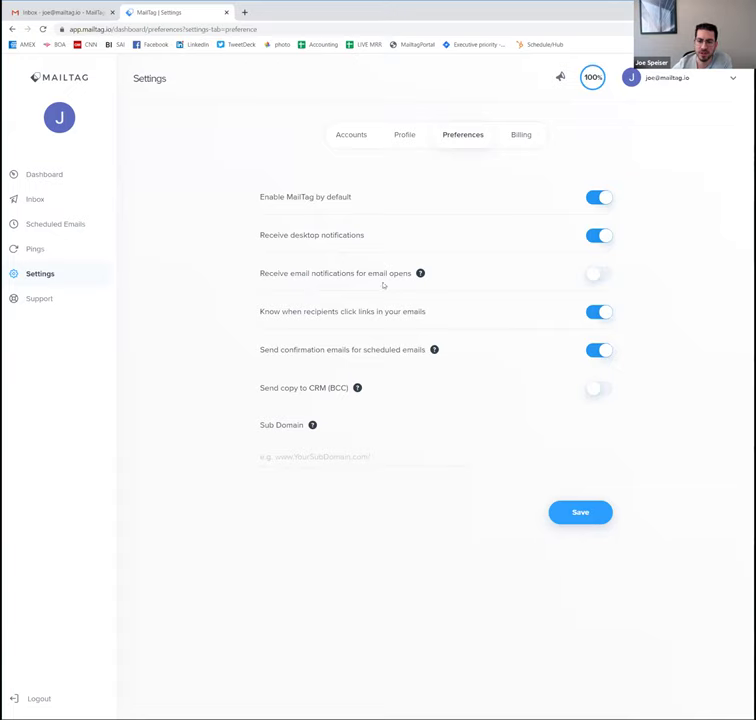
left_click(597, 274)
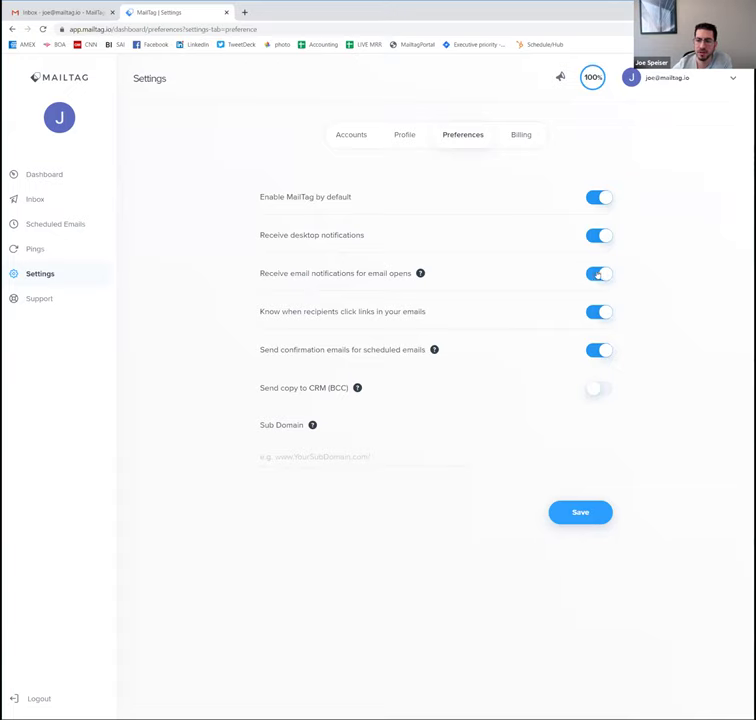
left_click(598, 237)
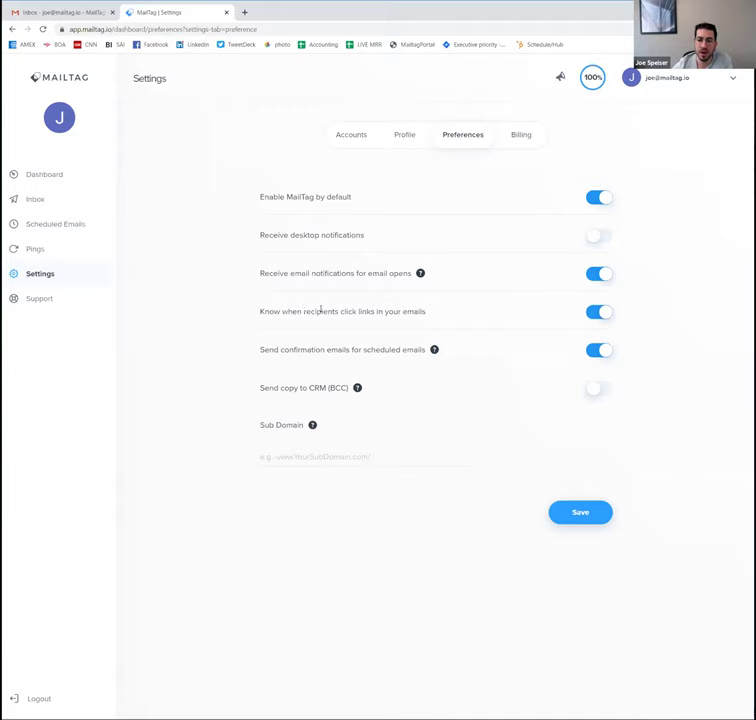
Step: Review the preferences for tracking recipients' link clicks and for confirmation emails on scheduled emails
left_click_drag(302, 311, 423, 307)
left_click(424, 306)
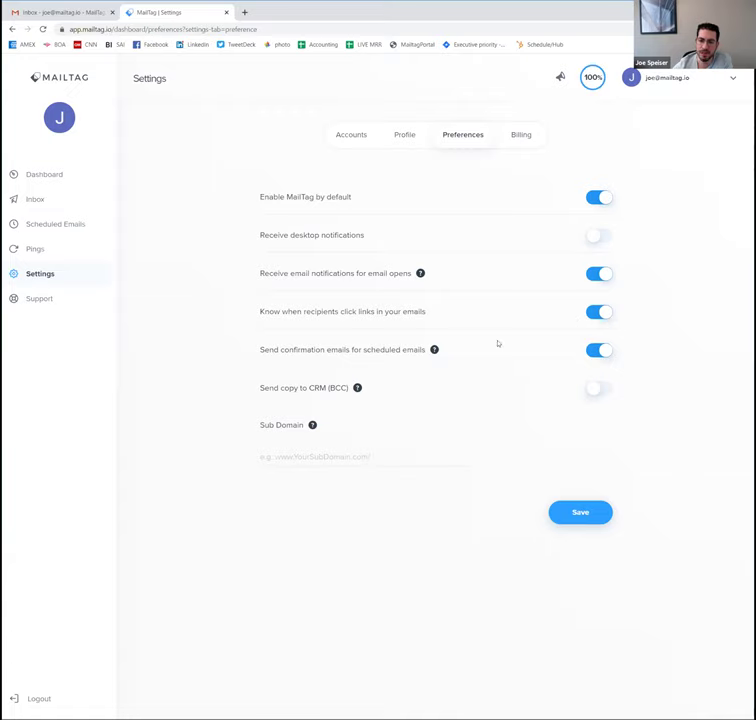
triple_click(360, 353)
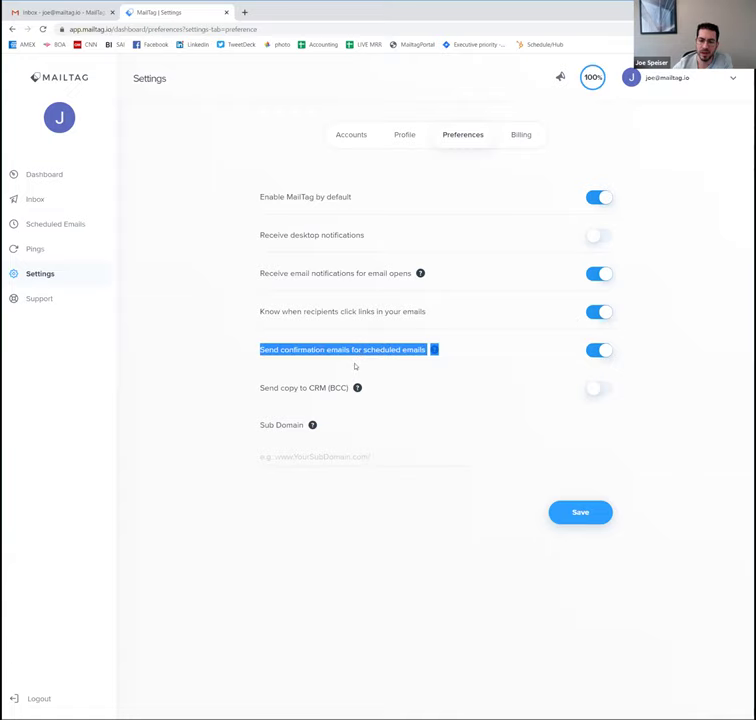
left_click(399, 366)
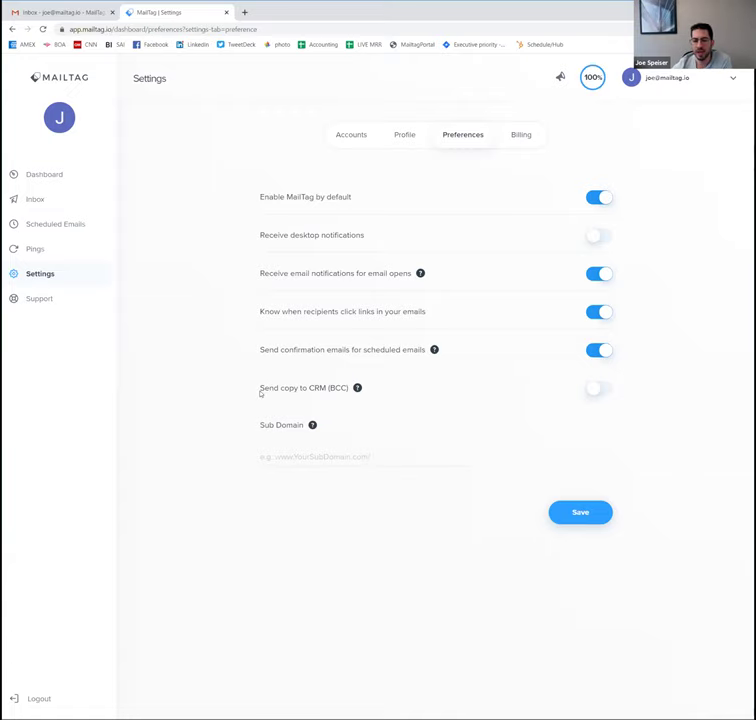
Step: Enable sending a copy to the CRM by BCC, and place the cursor in the empty Sub Domain field
left_click_drag(260, 391, 599, 390)
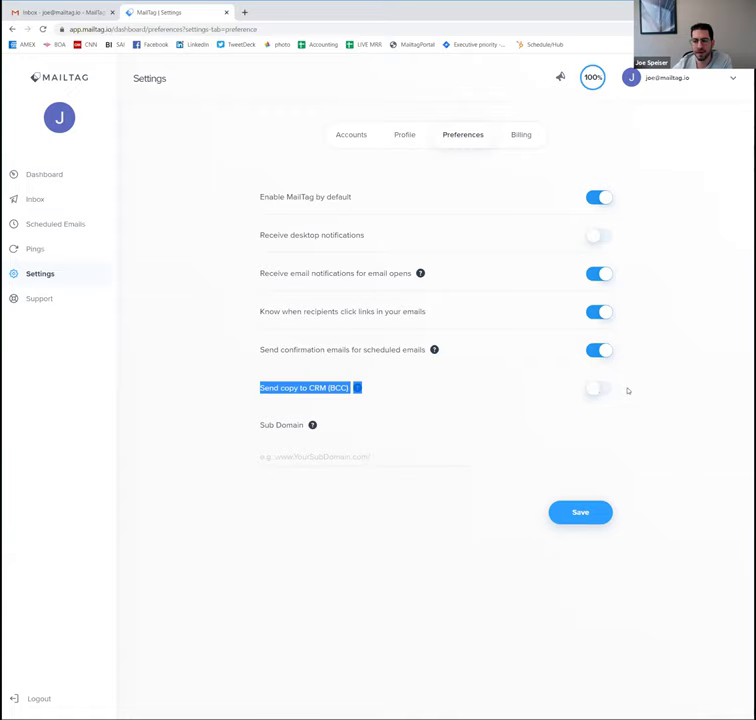
left_click(473, 406)
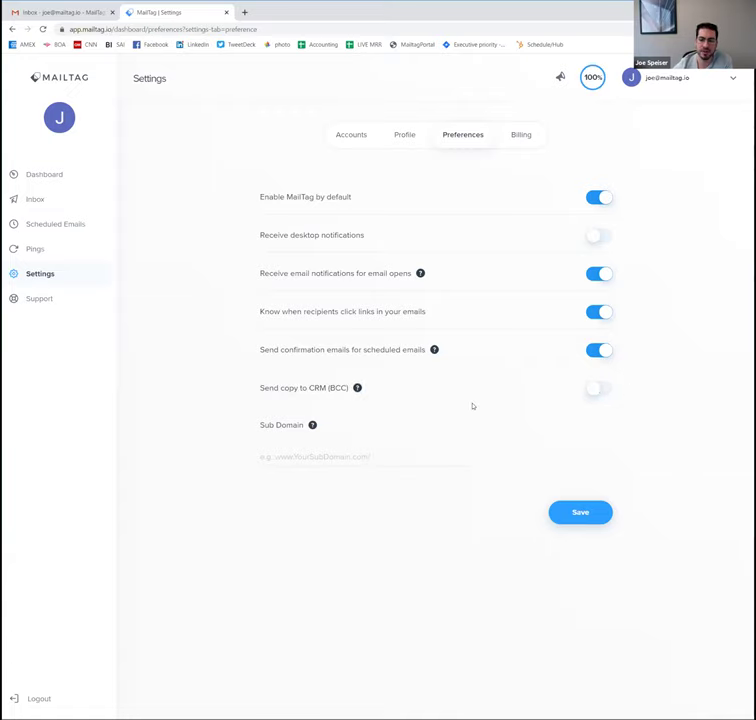
left_click(604, 389)
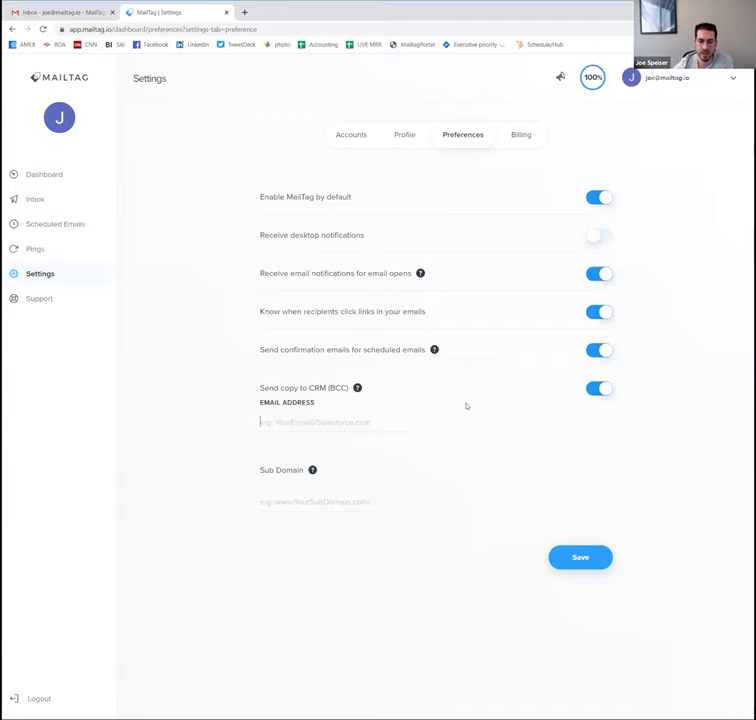
left_click(343, 501)
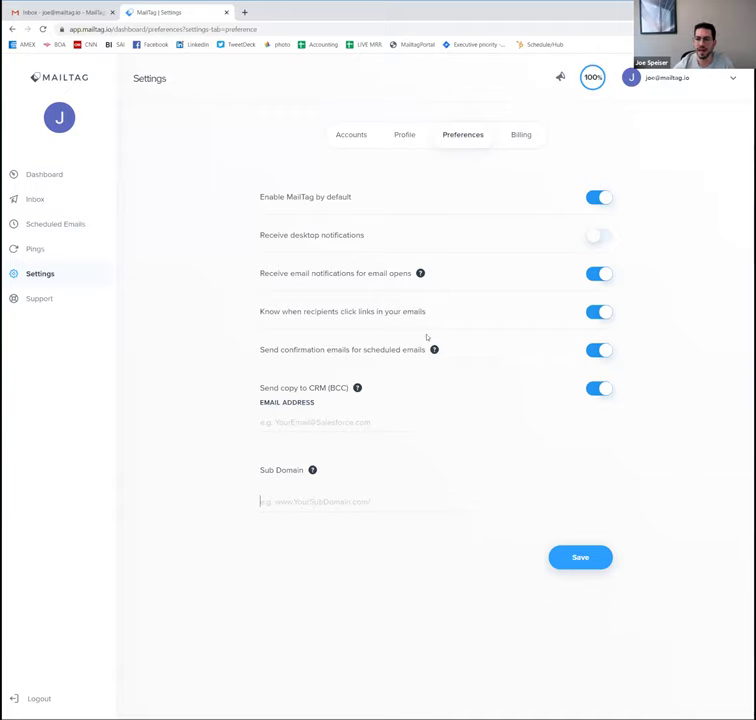
Step: View the billing card and invoice list, and return to the preferences
left_click(520, 139)
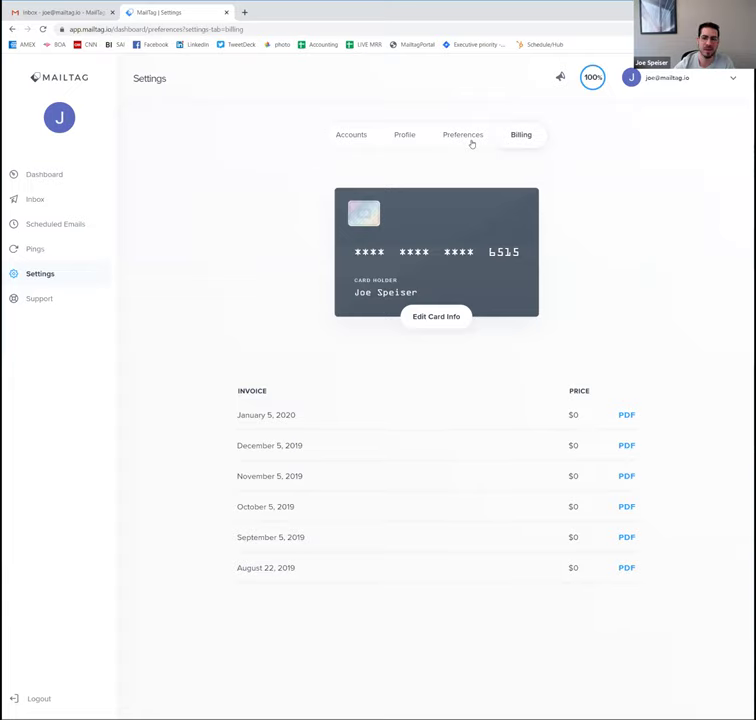
left_click(469, 137)
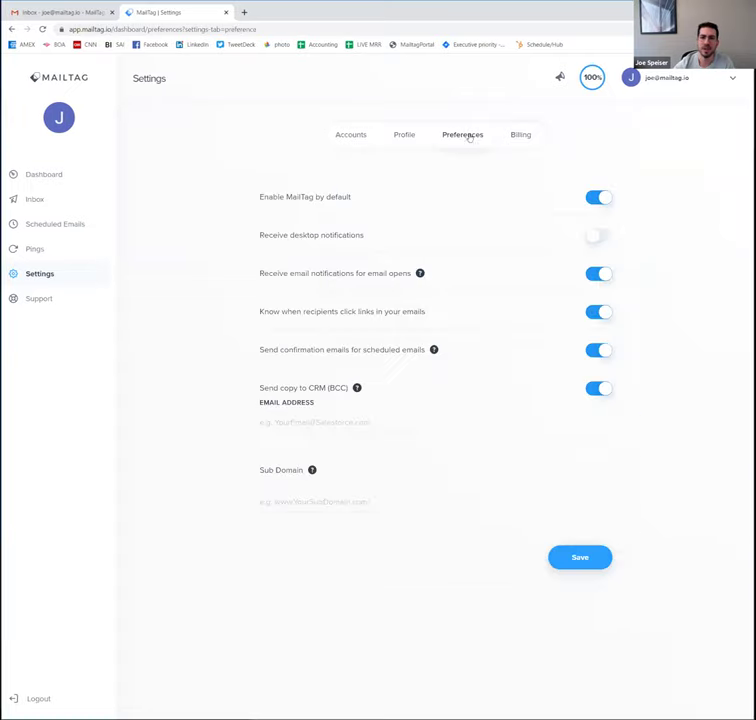
Step: Switch to Gmail and send a new email to the suggested mailtag.io contact with the subject "test email open me up"
left_click(47, 13)
left_click(60, 102)
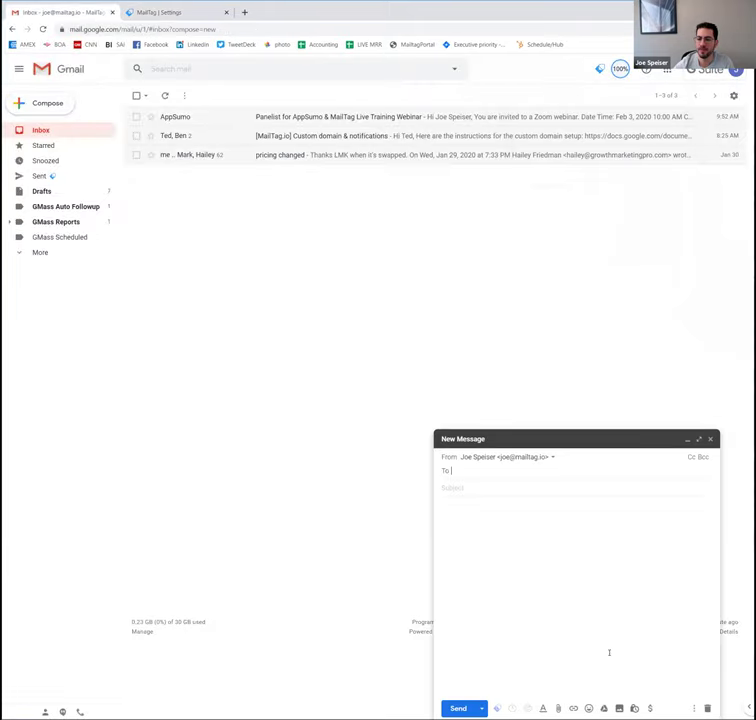
type("be")
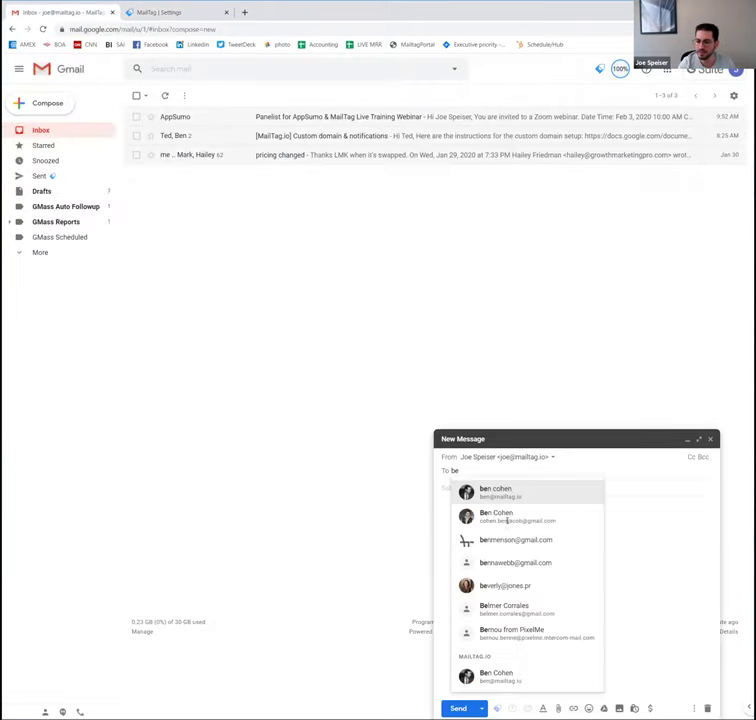
key("Return")
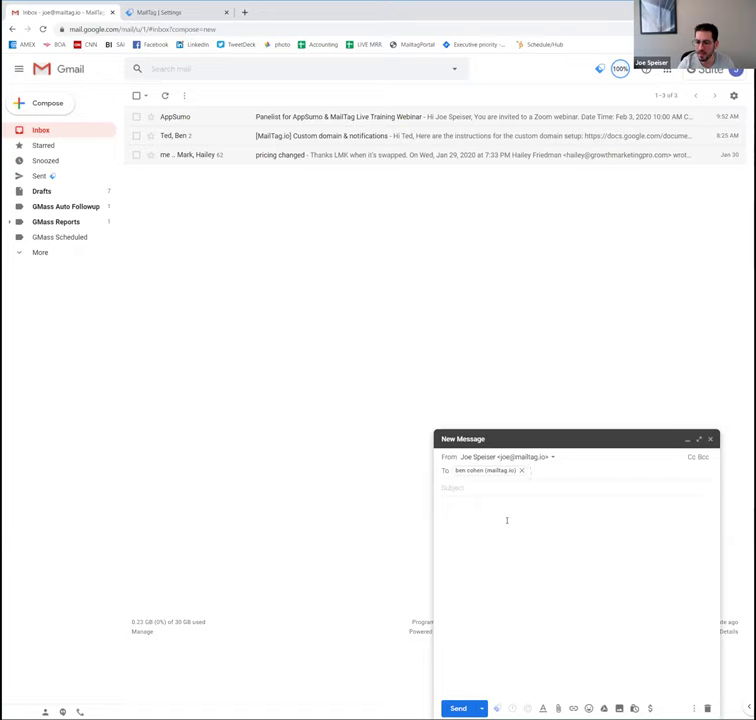
type("test")
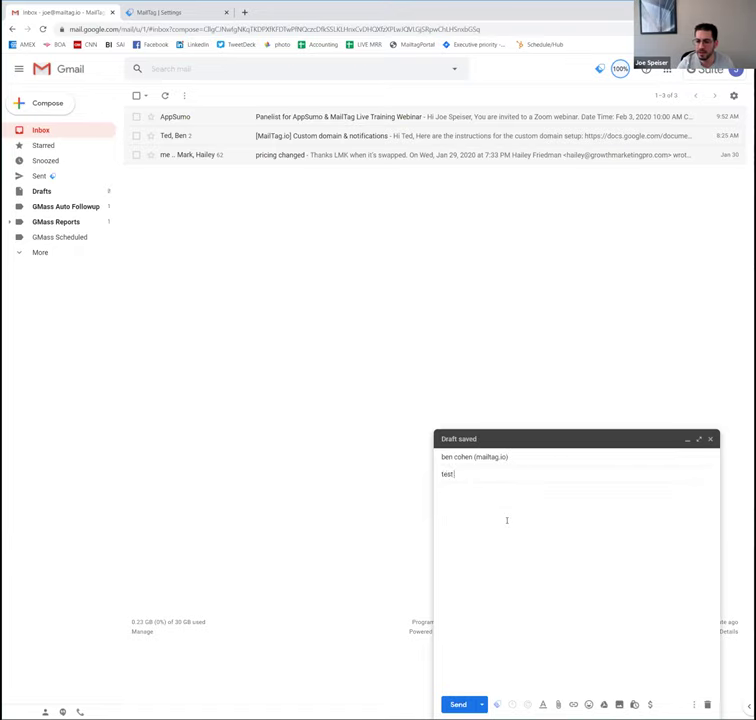
type(" email open me up")
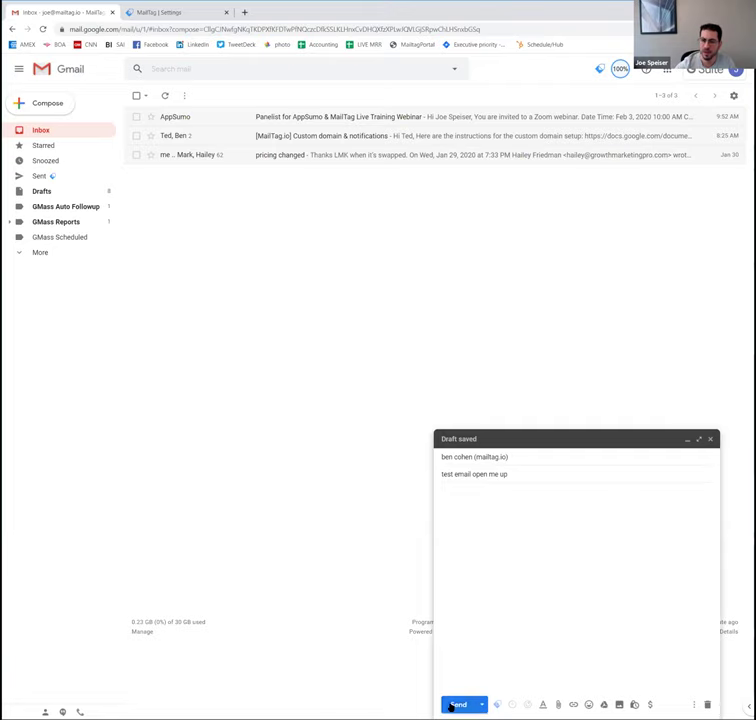
left_click(452, 705)
Step: Start another new email and attach Follow-Up Sequence #1 to it as the ping sequence
left_click(60, 106)
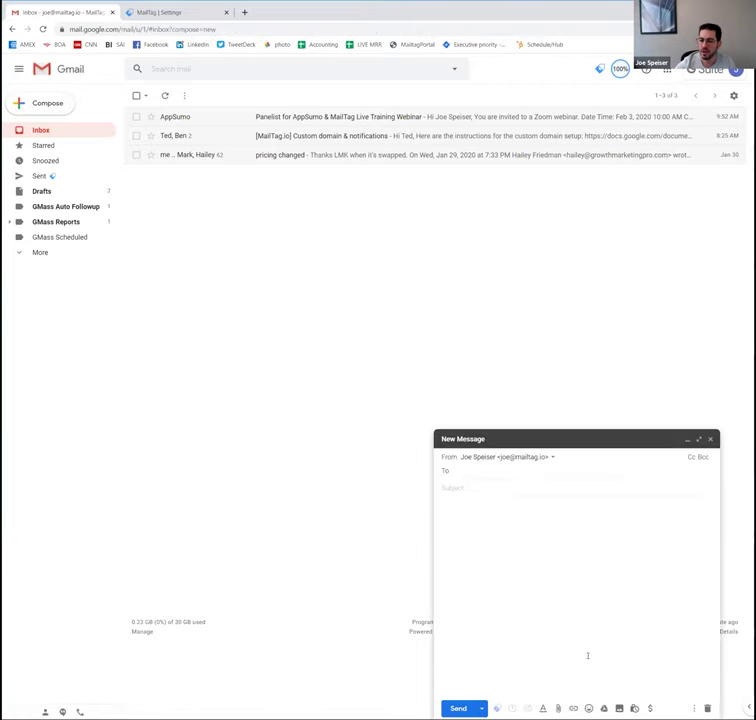
left_click(527, 708)
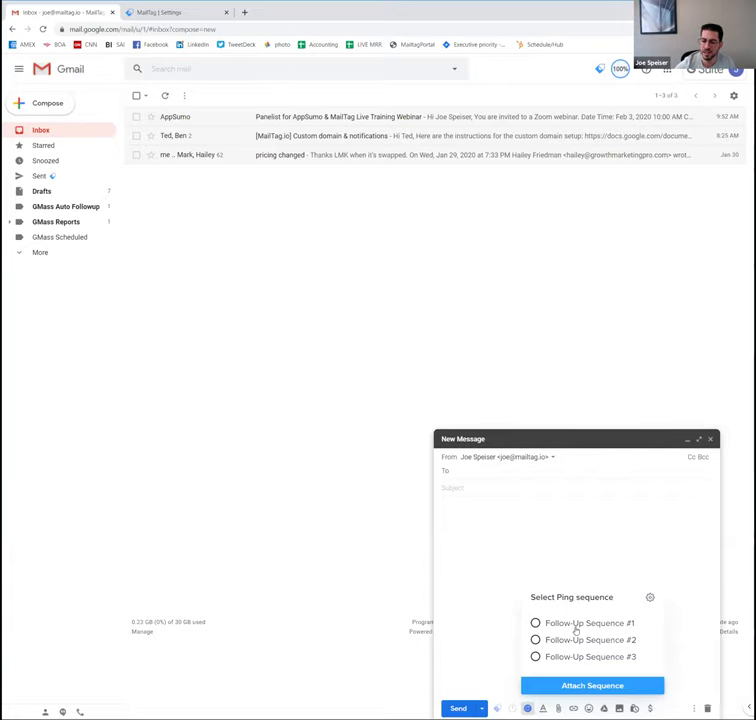
left_click(576, 628)
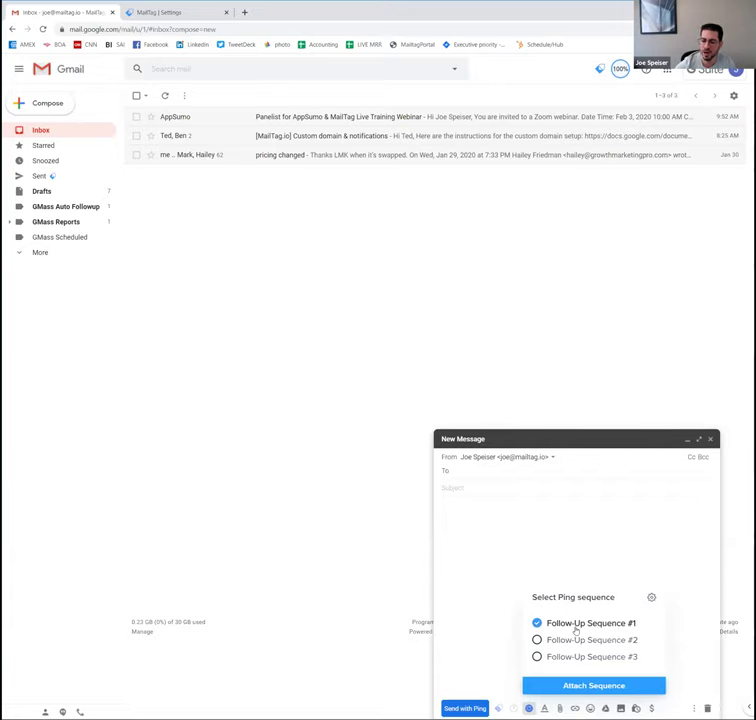
left_click(573, 686)
Step: Address the email to the suggested mailtag.io contact and give it the subject "ping sequence"
left_click(466, 472)
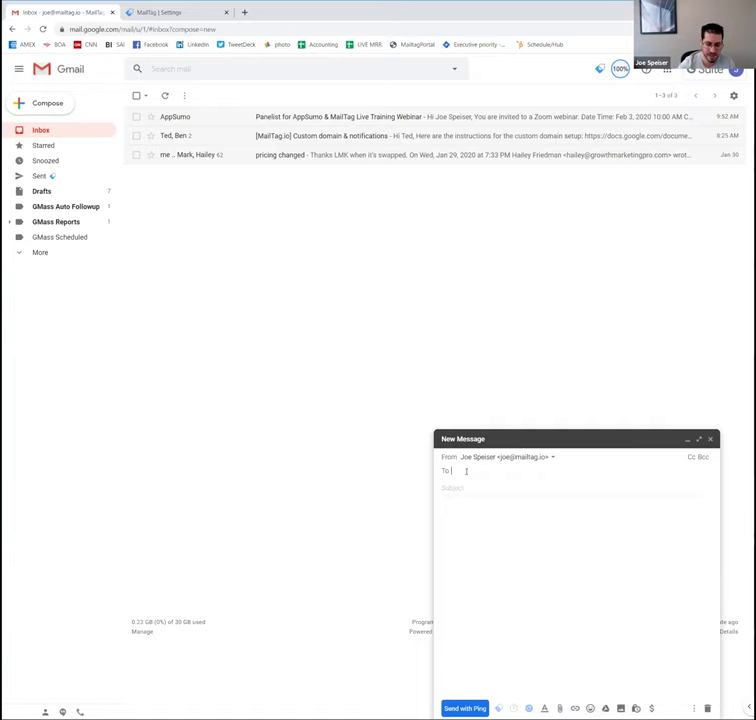
type("ben")
key("Return")
key("Tab")
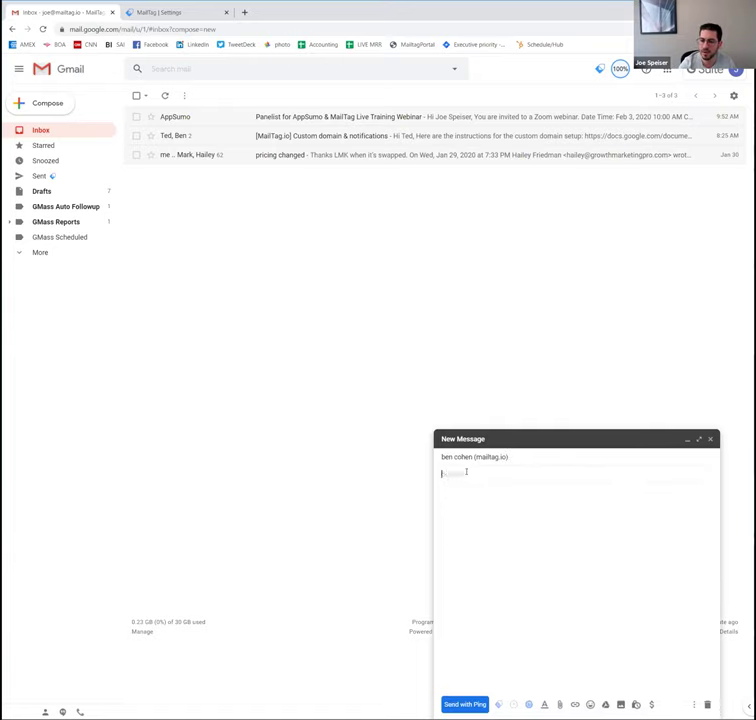
type("oir")
type("ng s")
type("equence")
Step: Write "open me, but dont reply" as the message body and send the email with its ping sequence
key("Tab")
type("d")
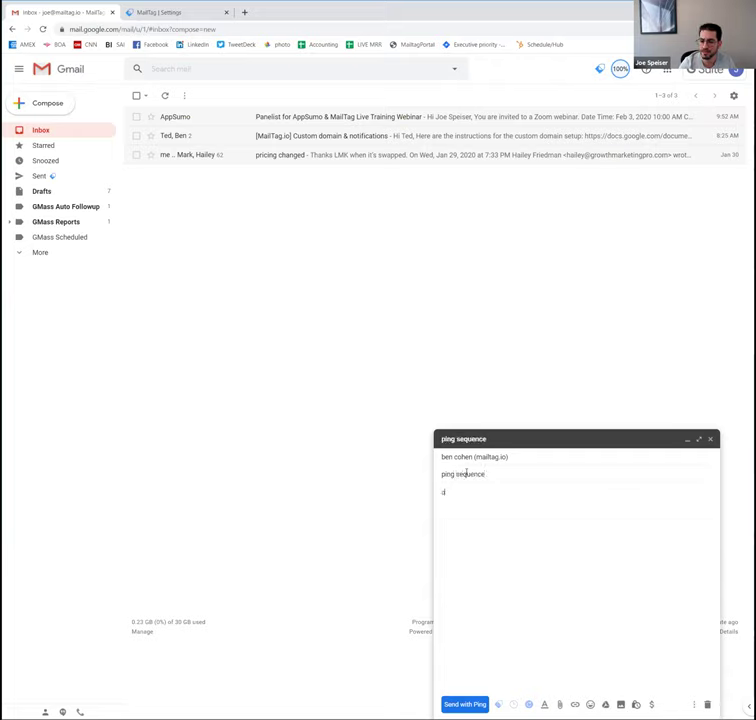
type("co")
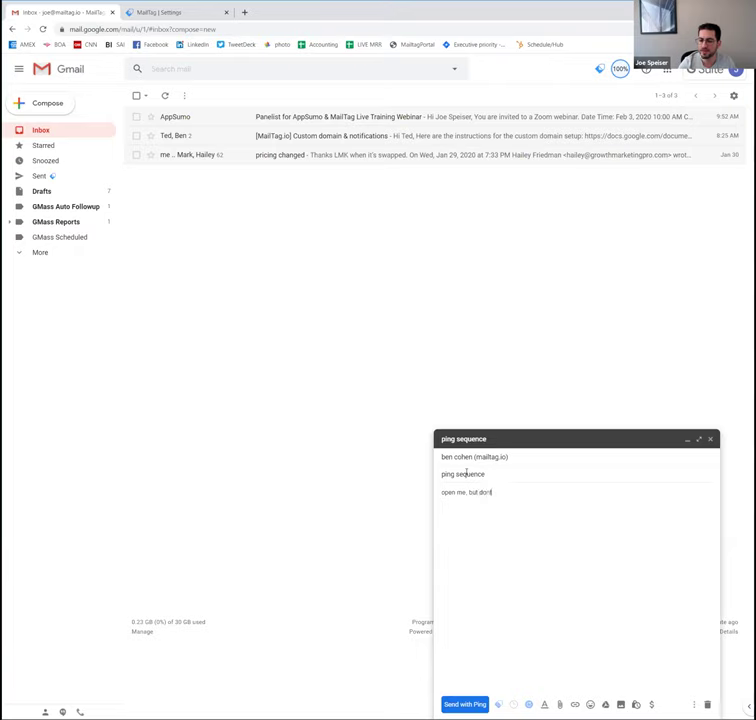
type("t reply")
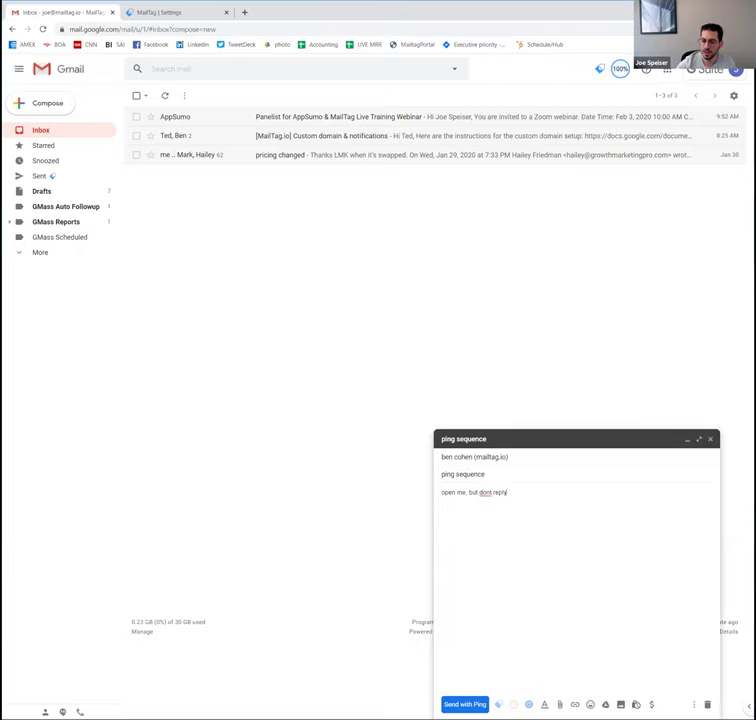
key("ctrl+Return")
Step: Start another email to the same mailtag.io contact with the subject "scheduled email test"
left_click(22, 108)
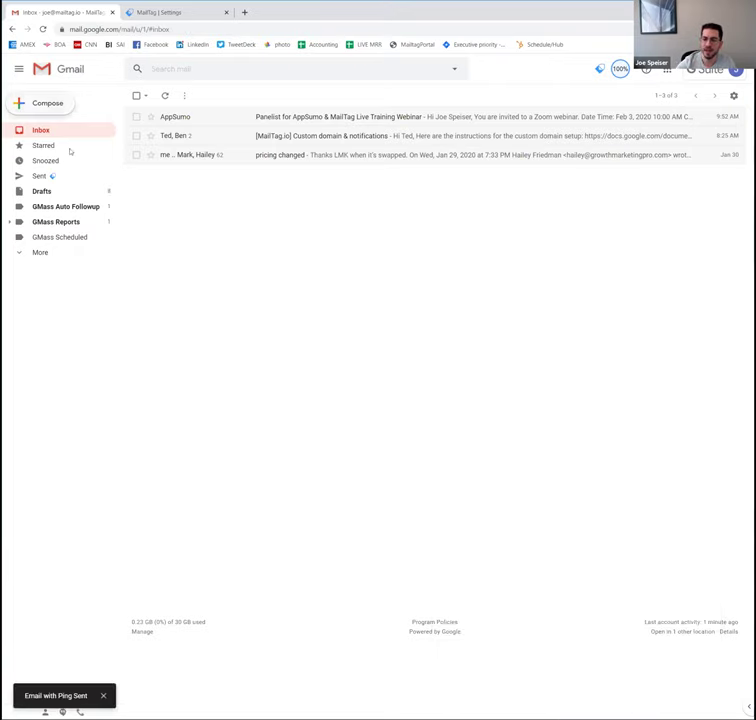
type("ben")
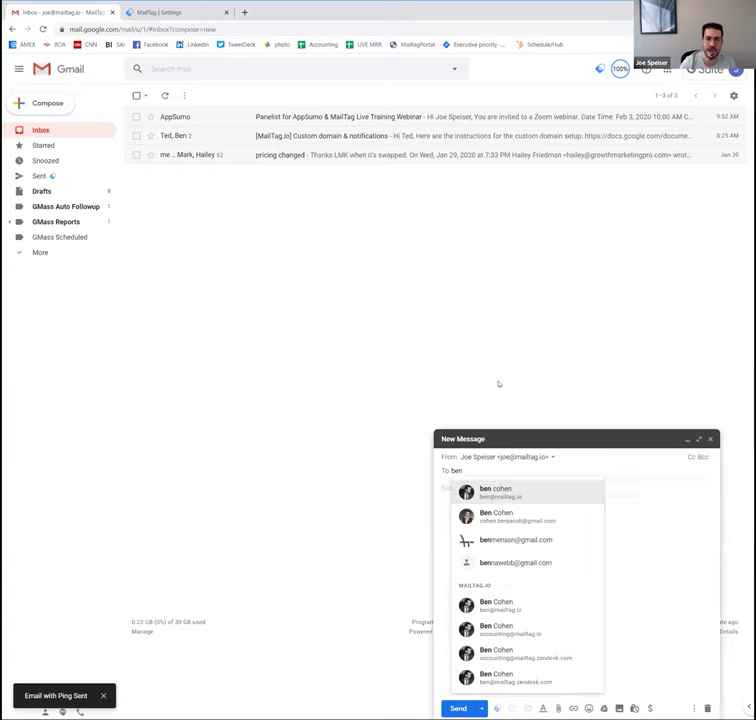
key("Return")
key("Tab")
type("schedul")
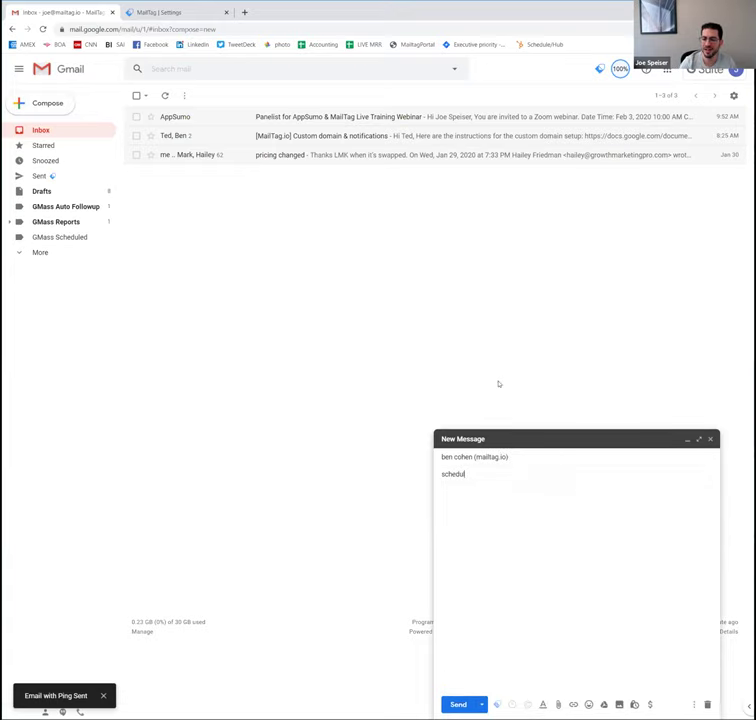
type("ed email test")
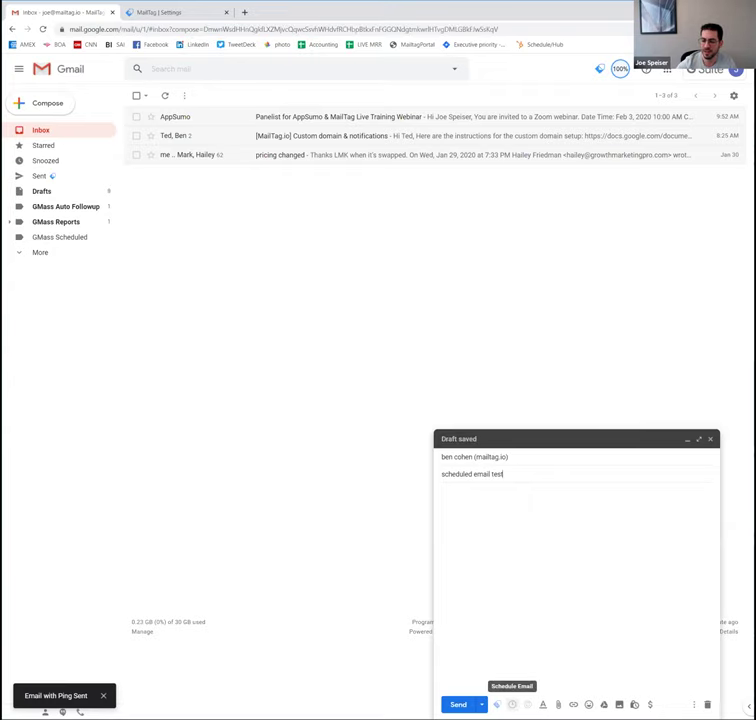
Step: Schedule the email for delivery on February 3 at 11:18 AM, America/New_York time
left_click(512, 704)
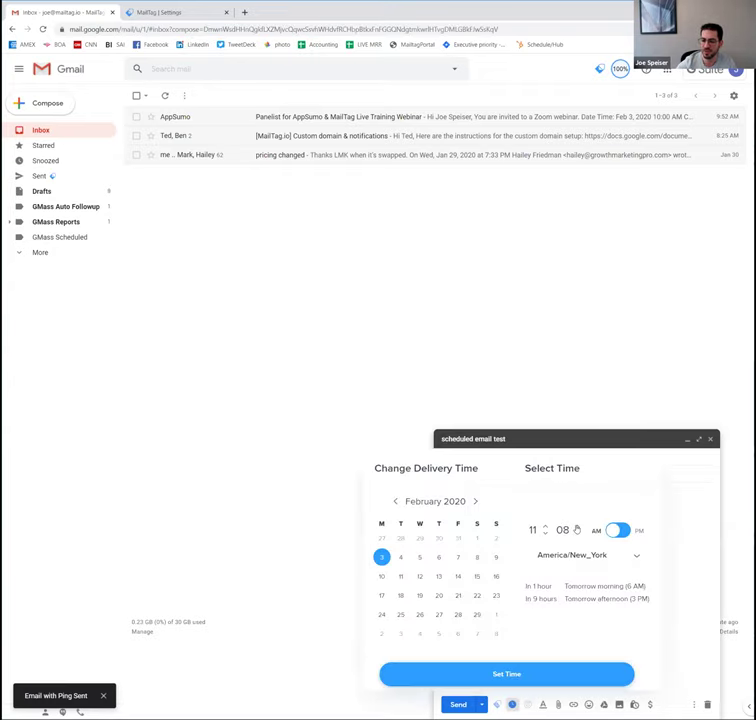
scroll(578, 531, "up", 5)
left_click(523, 667)
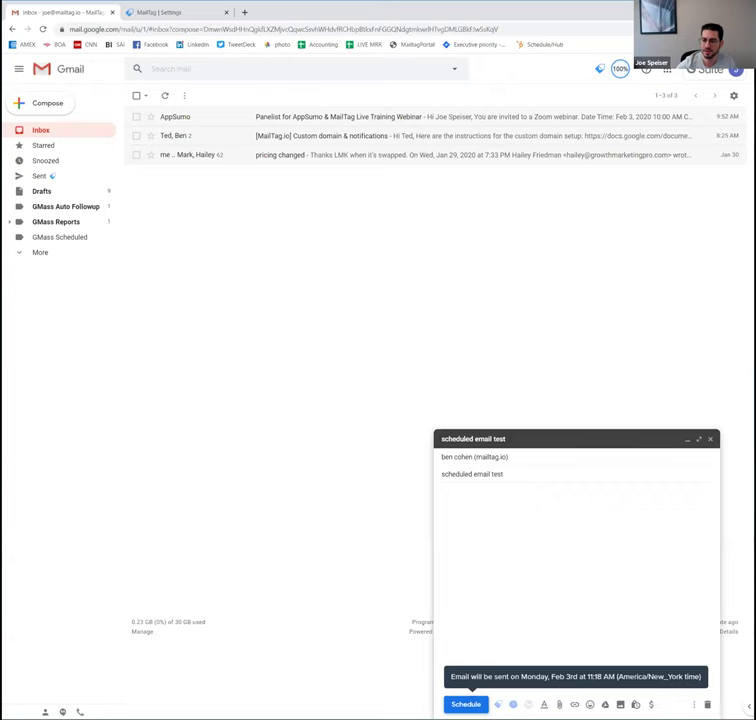
left_click(466, 704)
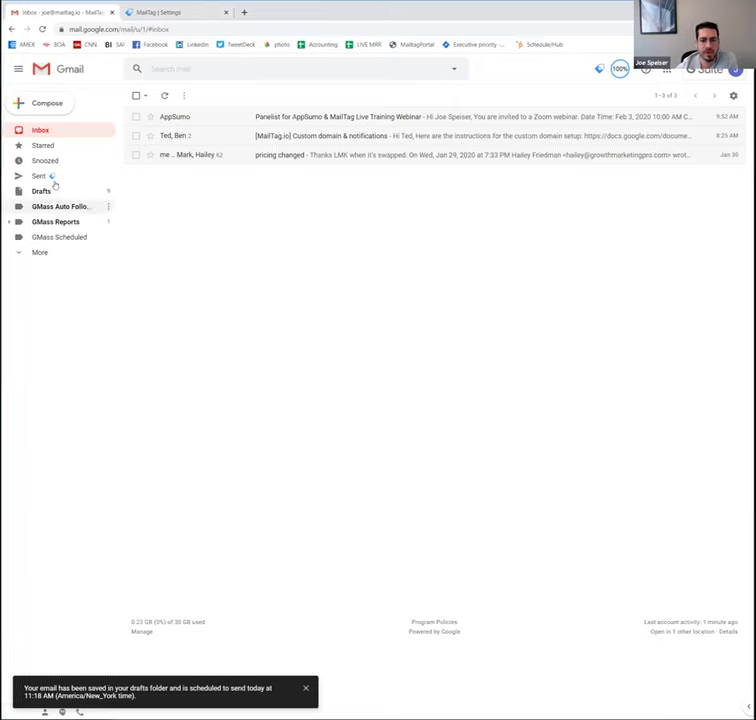
Step: Switch to MailTag, leave the settings without saving, and view the scheduled emails and the emails with pings
left_click(155, 13)
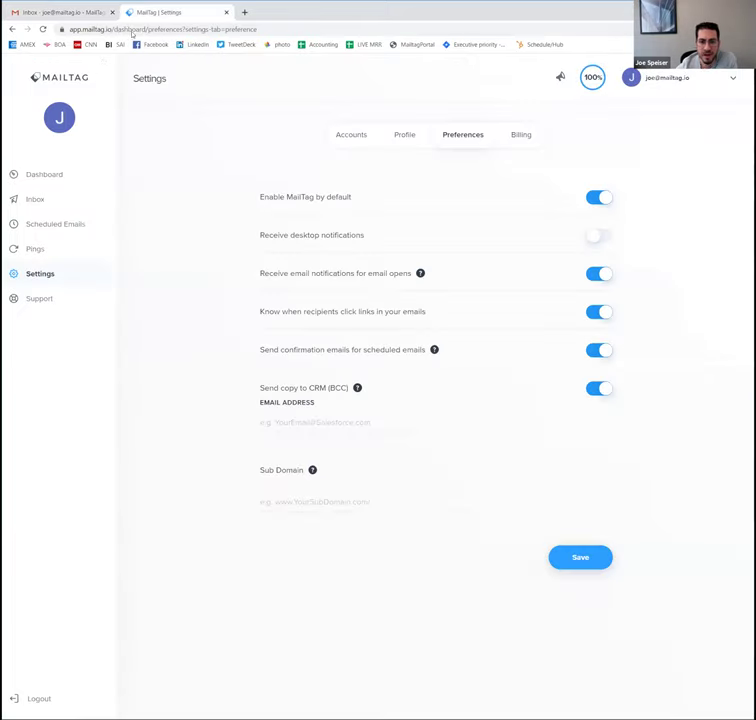
left_click(50, 229)
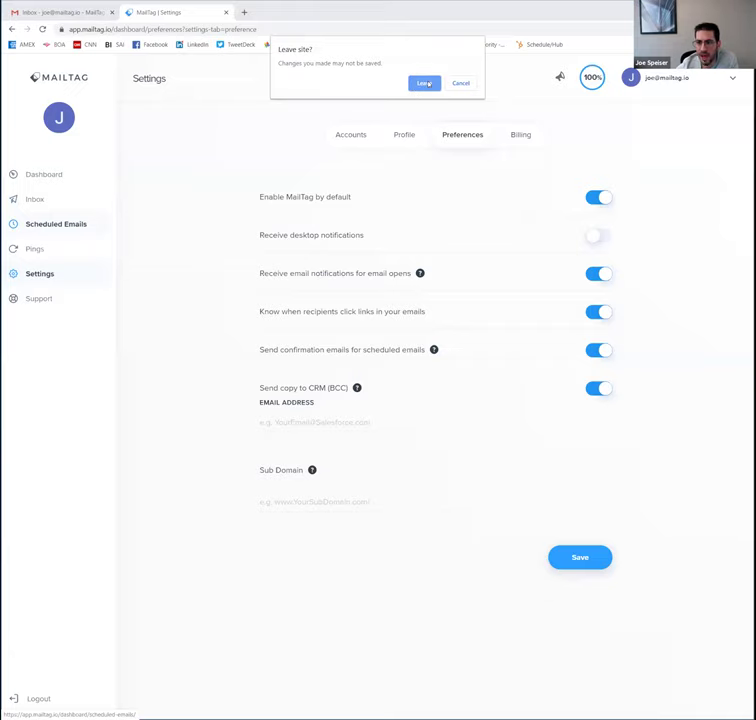
left_click(423, 84)
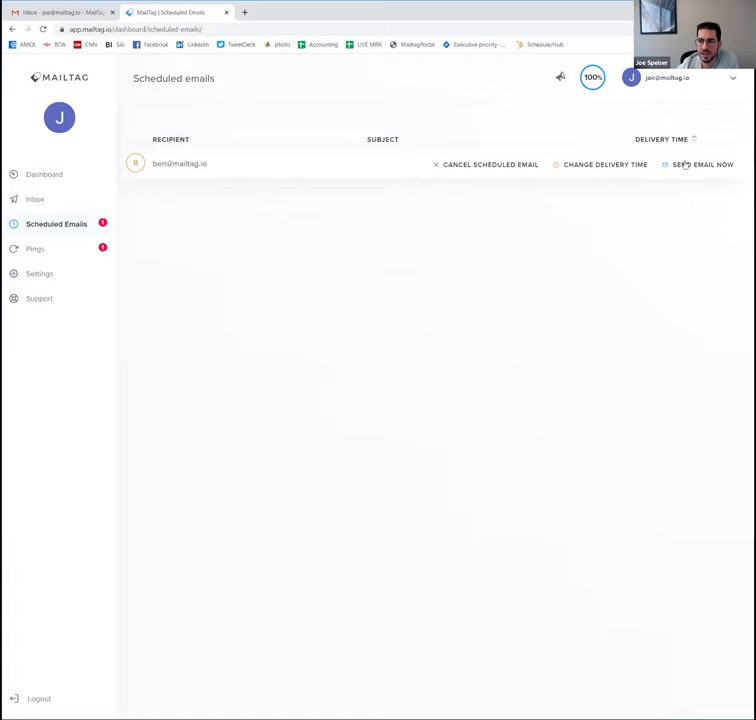
left_click(42, 260)
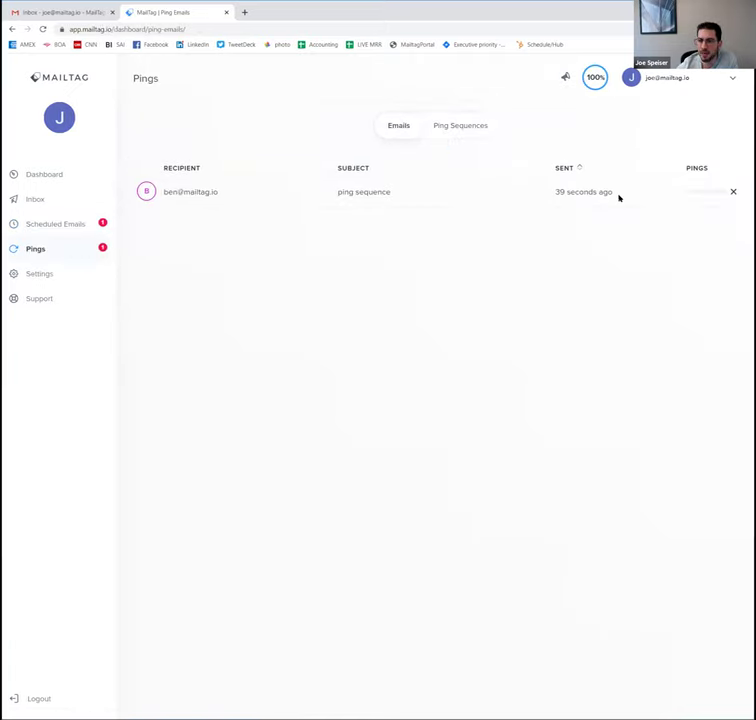
Step: Try to open the MailTag dashboard overview, go back to the pings, and check the Gmail inbox before returning to MailTag
left_click(50, 175)
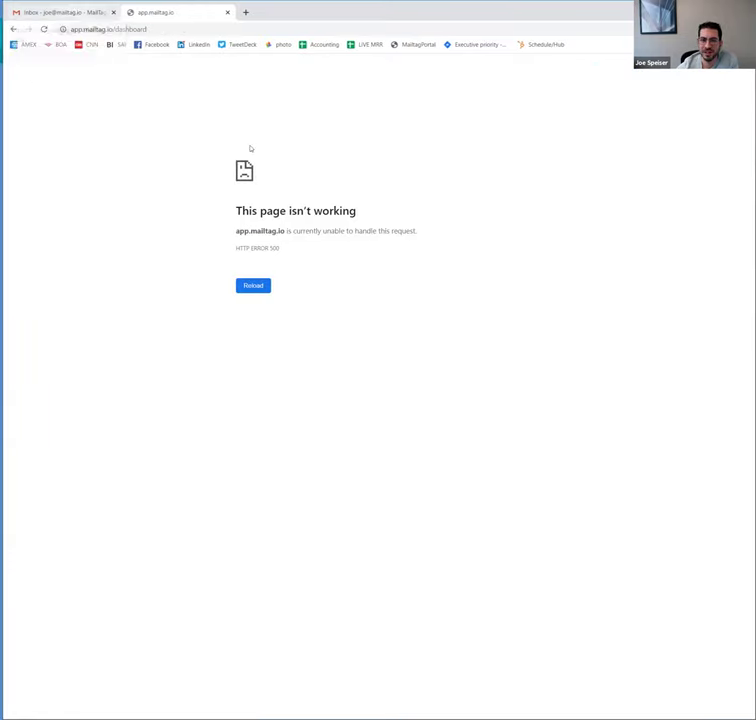
key("alt+Left")
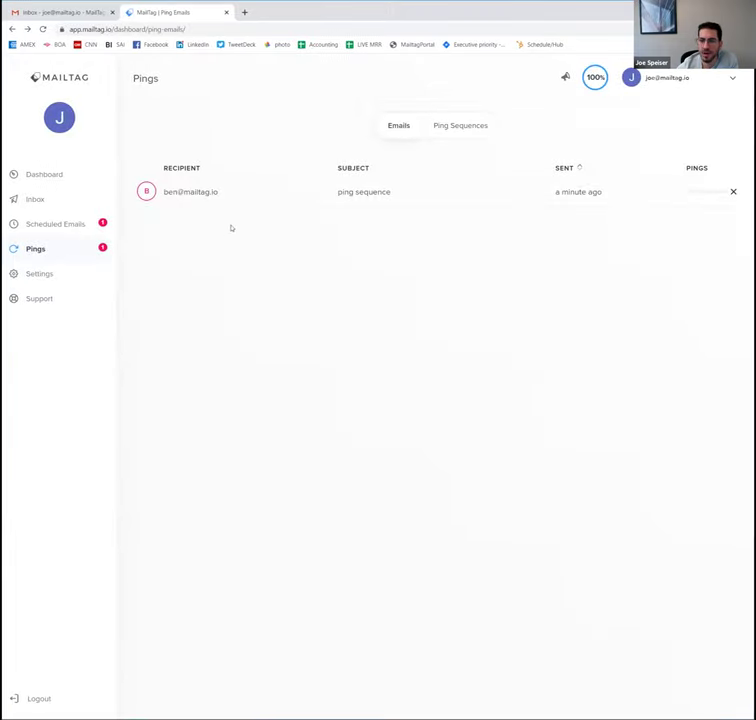
left_click(46, 14)
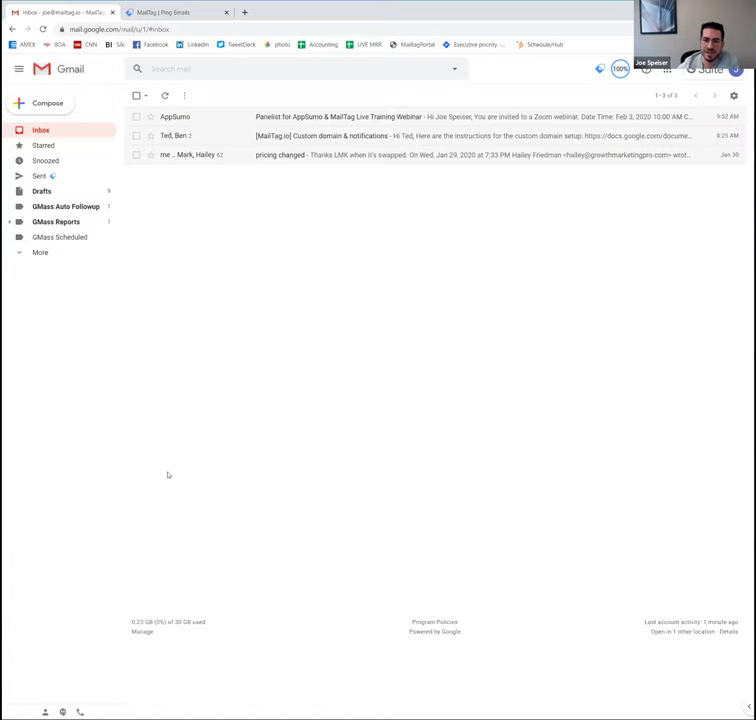
left_click(148, 14)
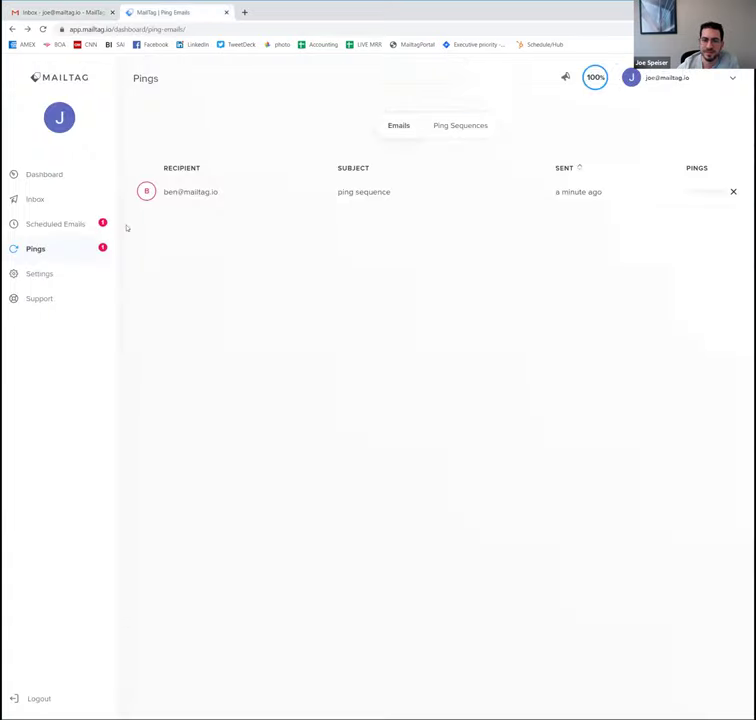
Step: View the open-tracking details of the "ping sequence" and "test email open me up" emails in the MailTag inbox
left_click(49, 209)
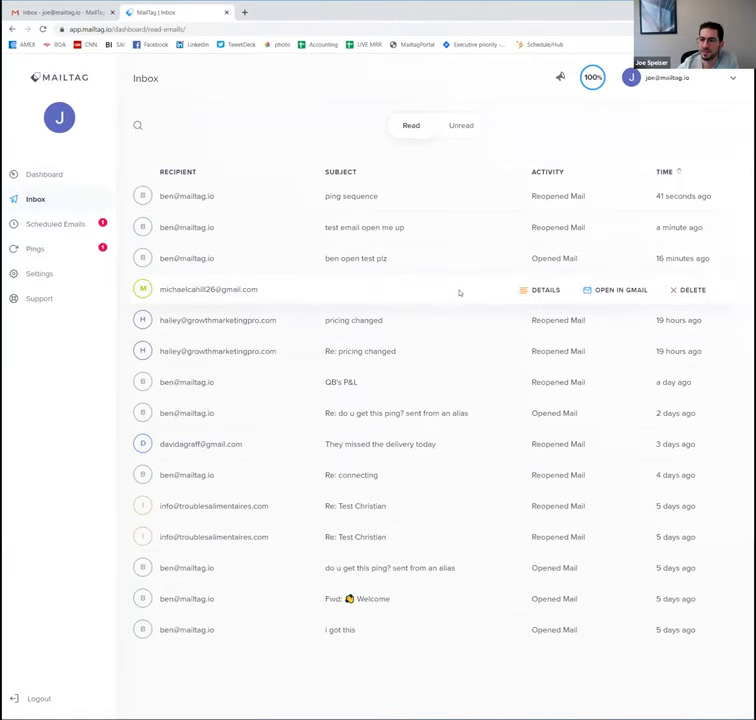
mouse_move(558, 197)
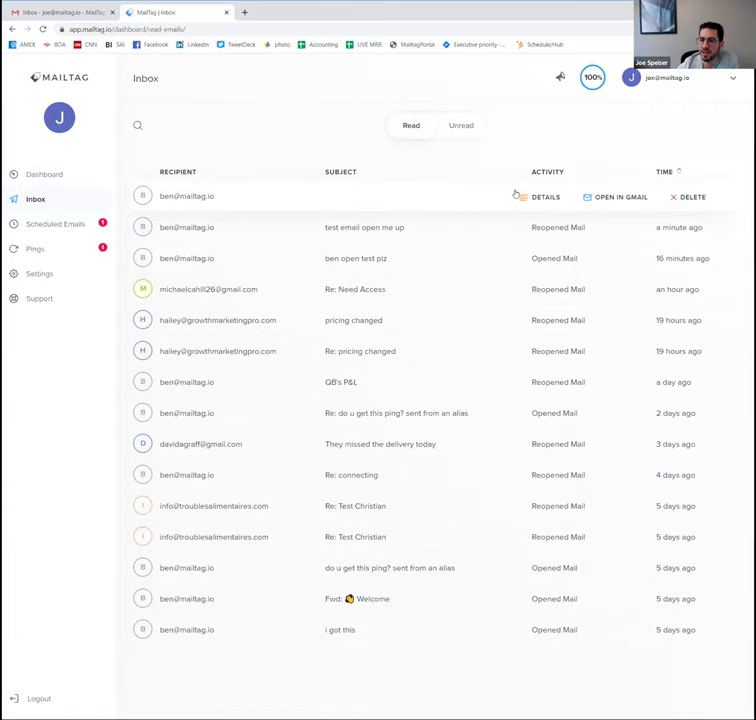
left_click(529, 198)
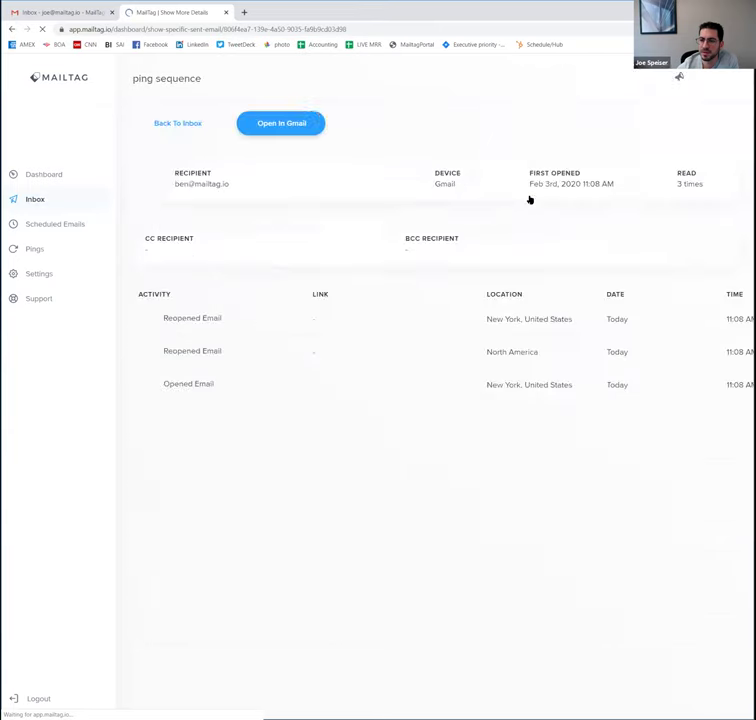
left_click(180, 128)
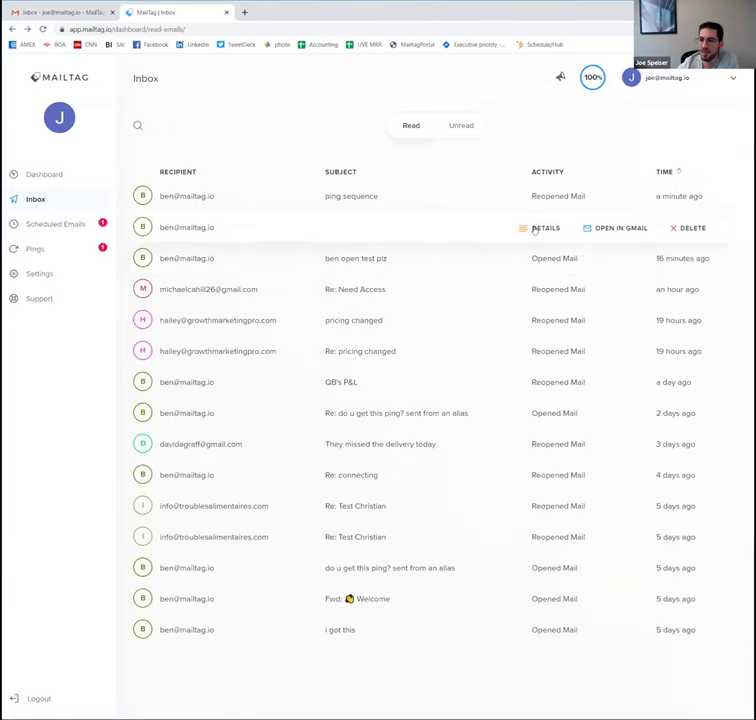
left_click(535, 231)
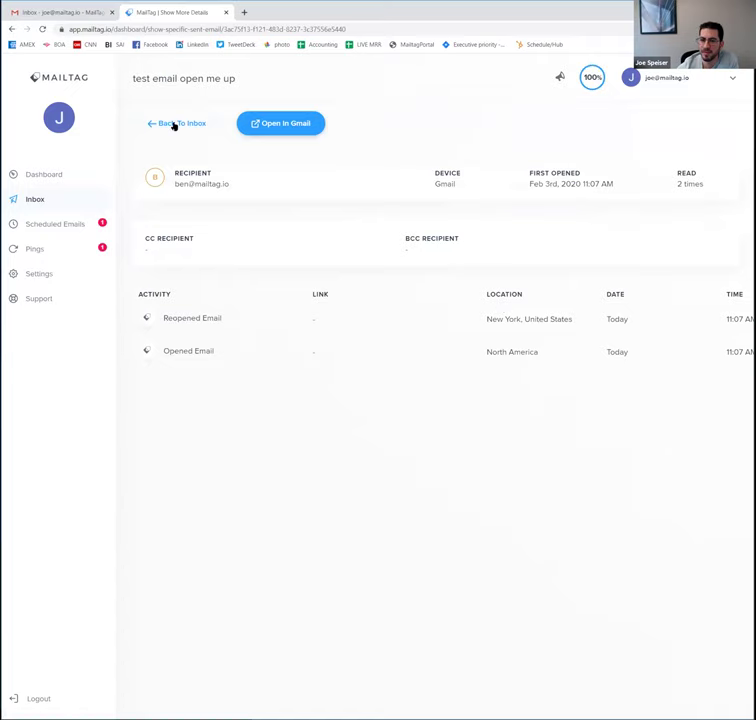
left_click(173, 125)
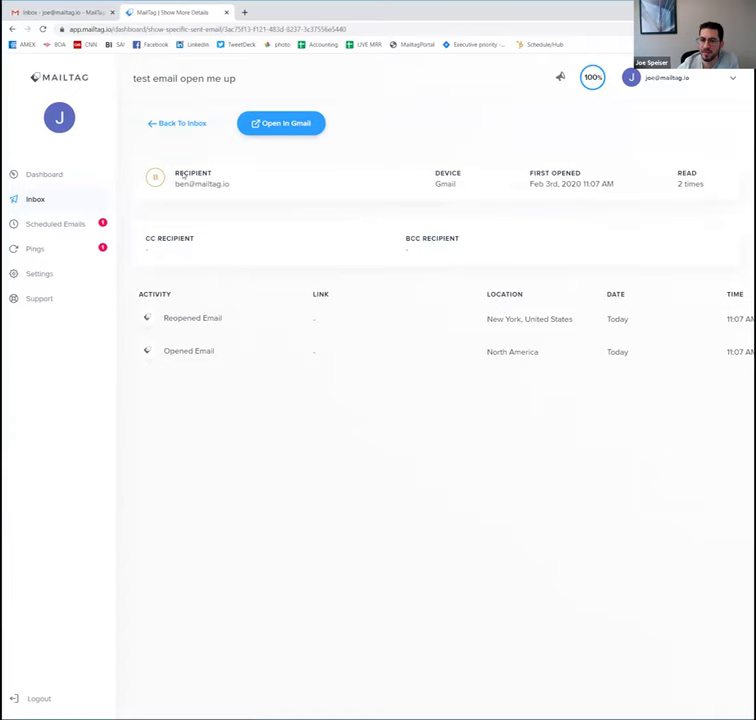
Step: Review the scheduled emails list and both the emails and the sequences in the pings area
left_click(62, 231)
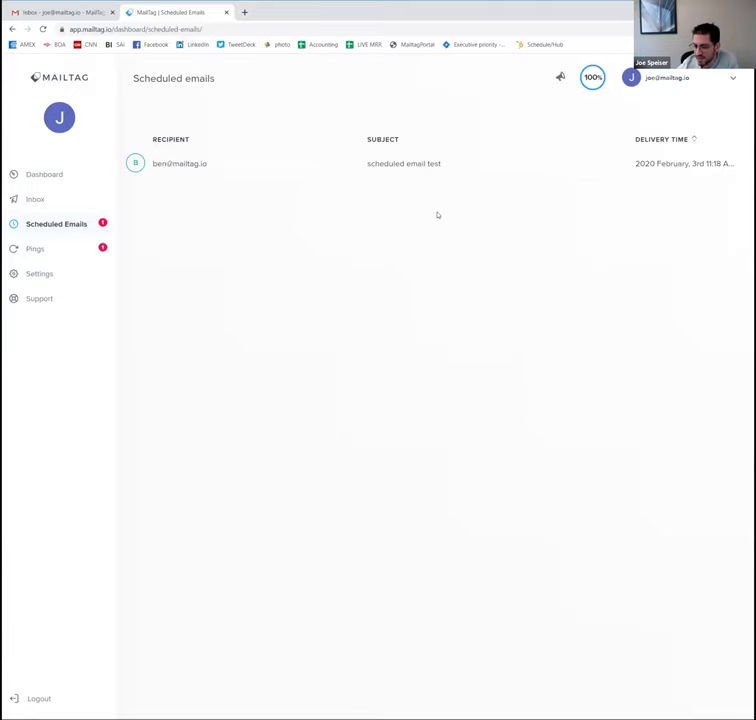
left_click(40, 251)
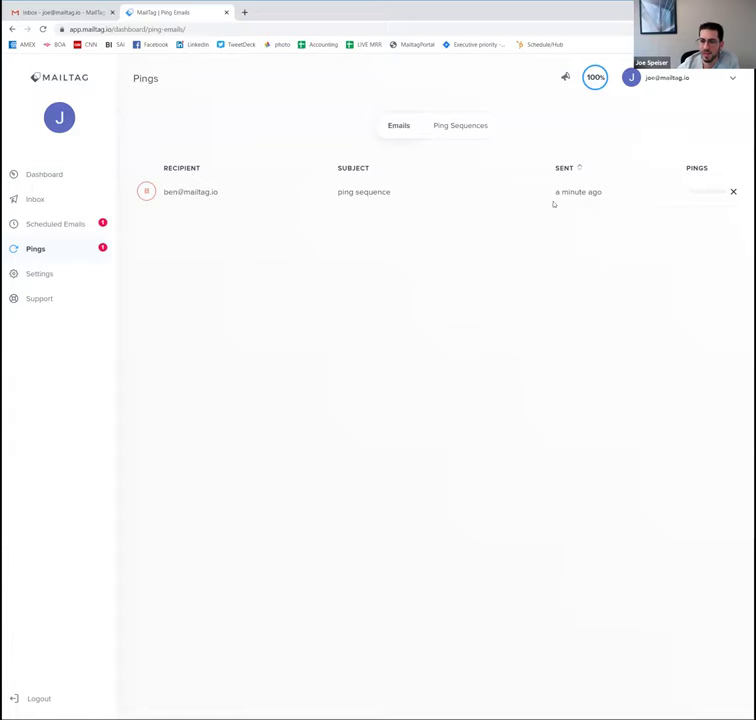
left_click(460, 130)
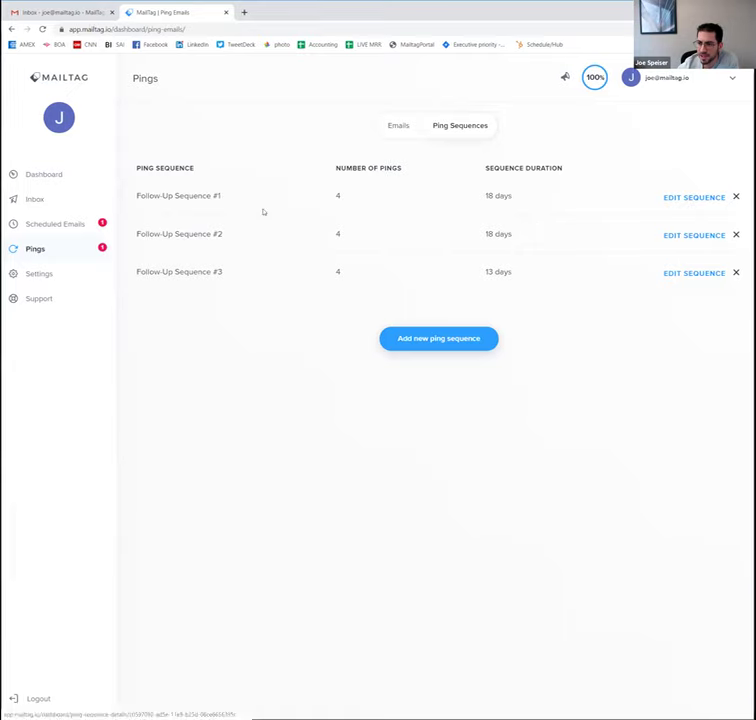
Step: Open Follow-Up Sequence #1 for editing, read through its pings, and view the Support page
left_click_drag(174, 196, 221, 196)
left_click(675, 200)
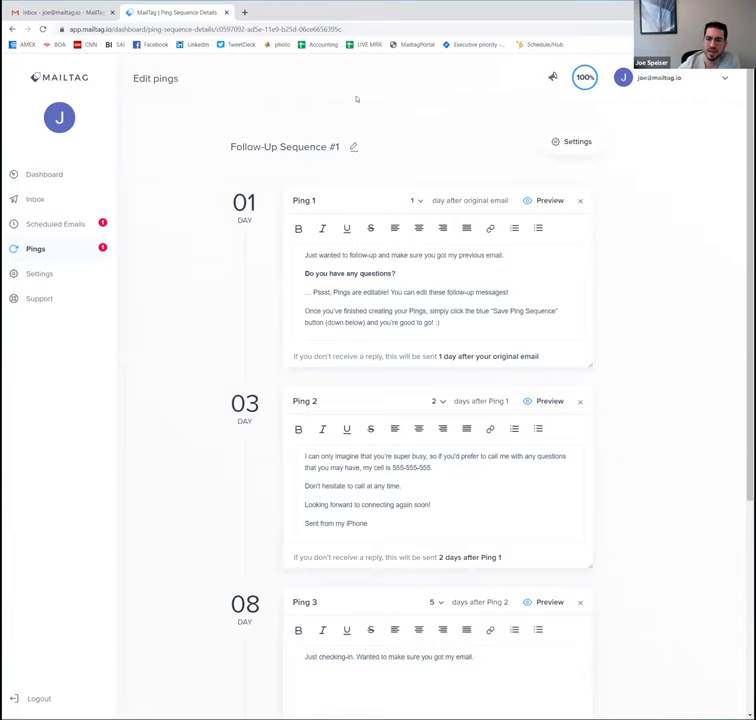
scroll(212, 501, "down", 1)
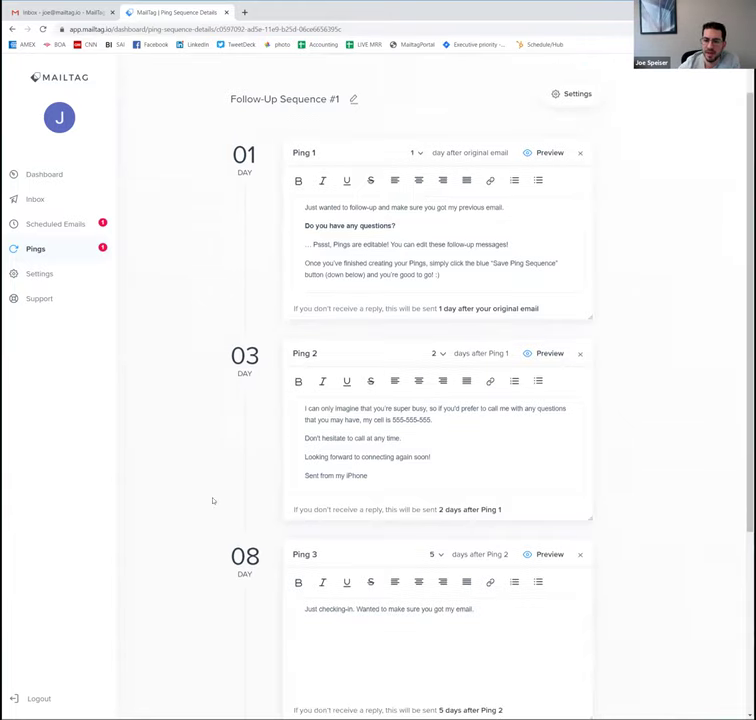
scroll(182, 500, "down", 3)
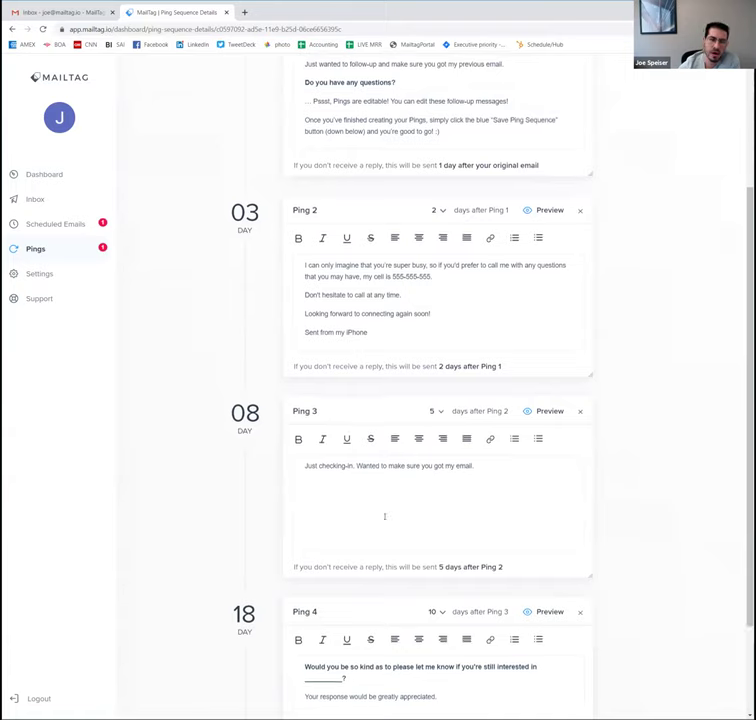
scroll(384, 516, "up", 1)
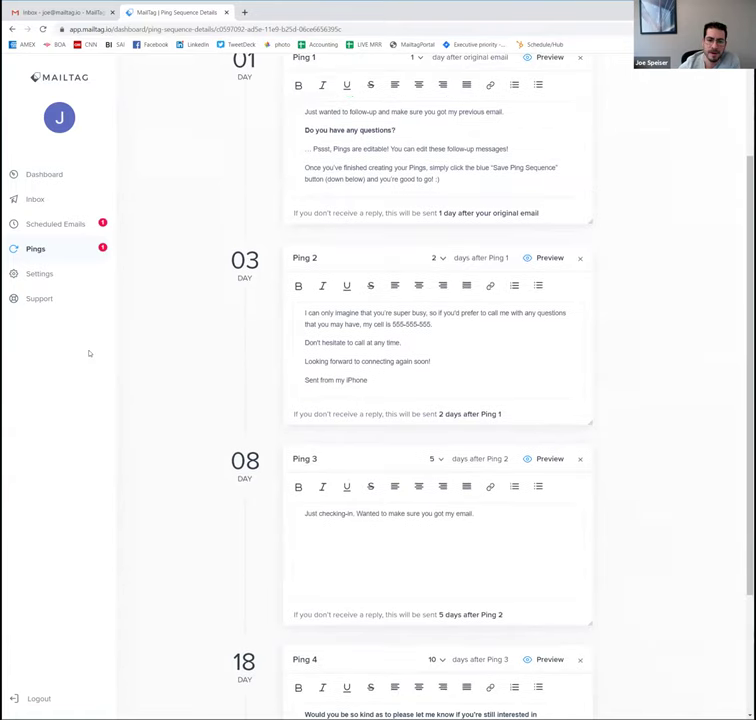
left_click(47, 305)
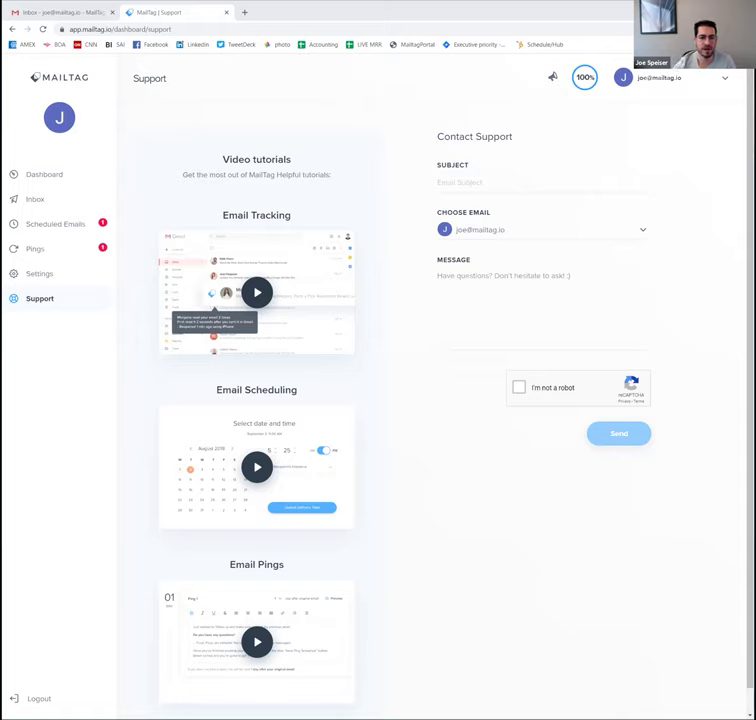
Step: Switch to Gmail, start a new email sent from the business alias, and look at the MailTag shortcut menu
left_click(78, 15)
left_click(17, 108)
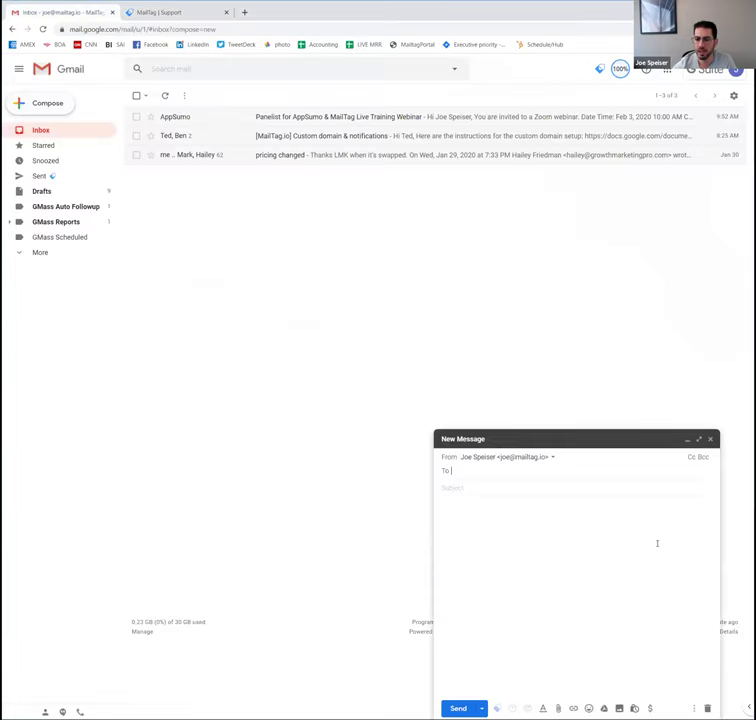
left_click(537, 459)
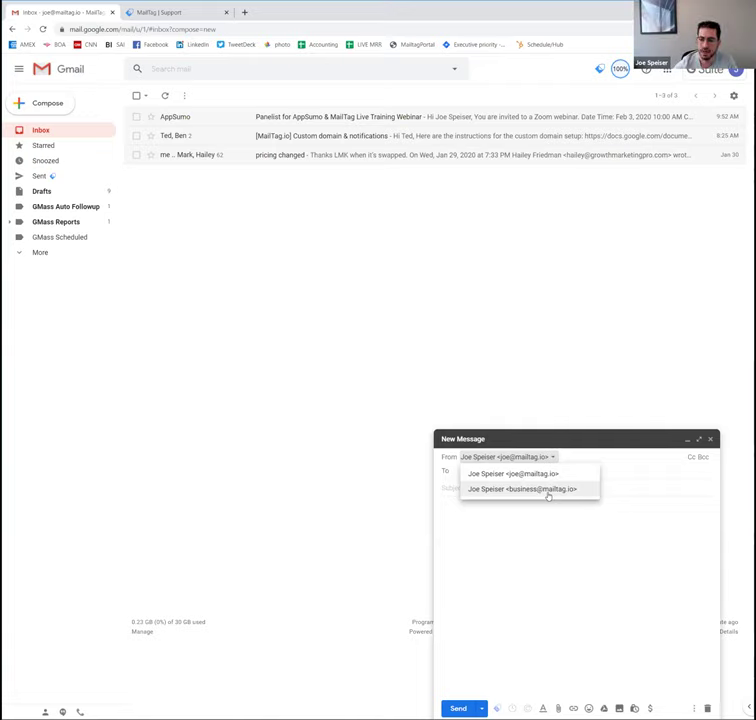
left_click(548, 490)
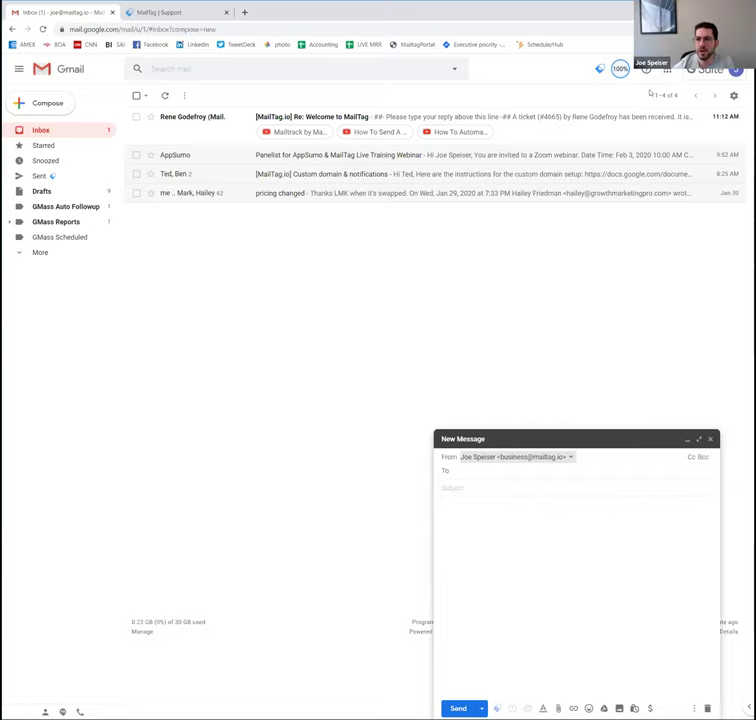
left_click(600, 71)
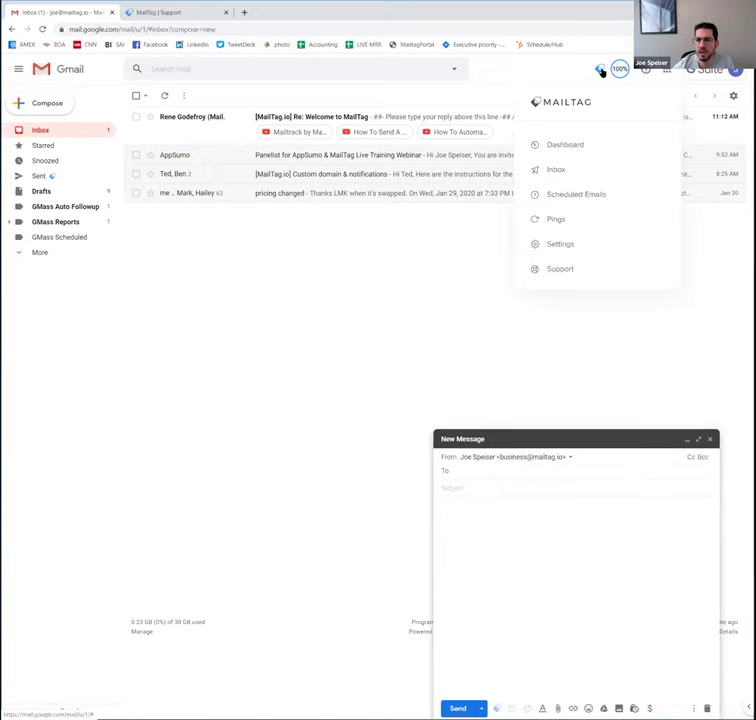
left_click(600, 71)
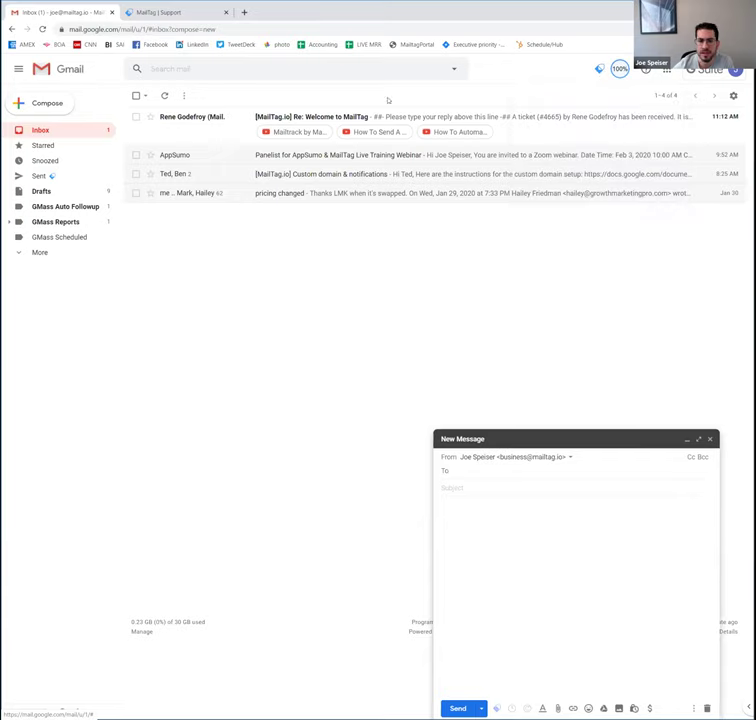